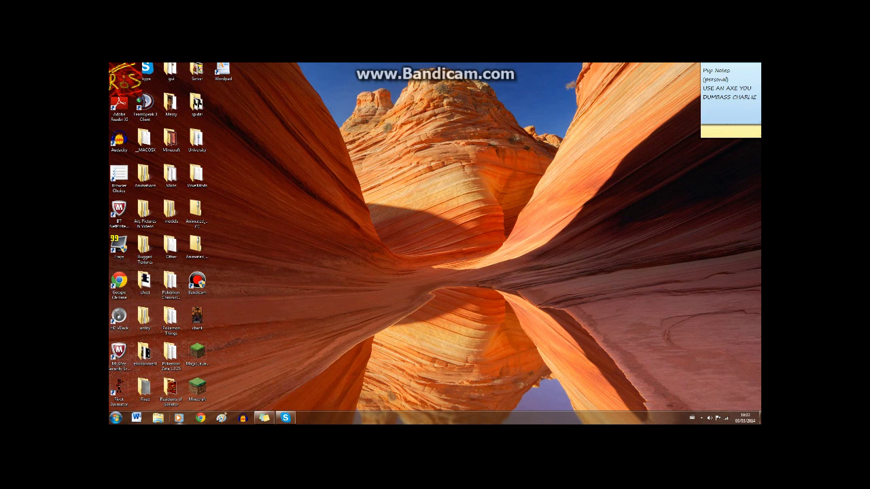
# Open Windows Explorer from the taskbar to show the Libraries window.
pyautogui.click(158, 418)
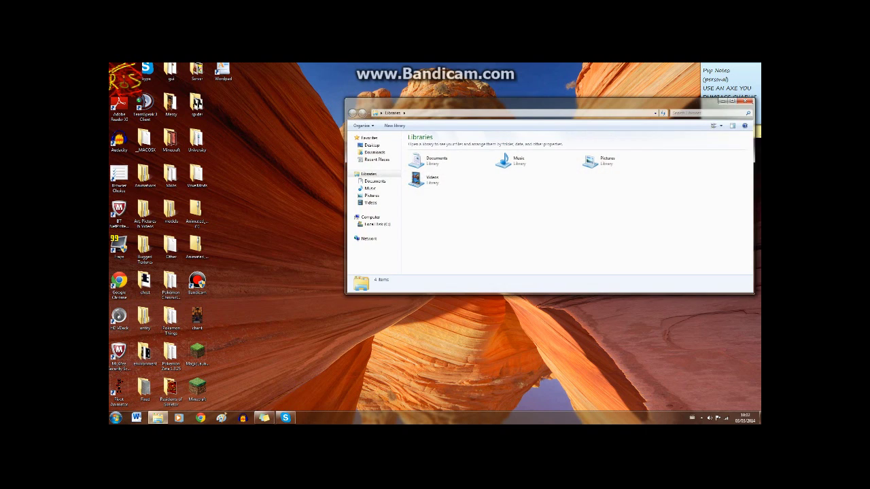
# Go to %appdata% from the Explorer address bar to reach the Roaming folder.
pyautogui.hotkey('alt', 'd')
pyautogui.write('%appdata%')
pyautogui.press('Return')
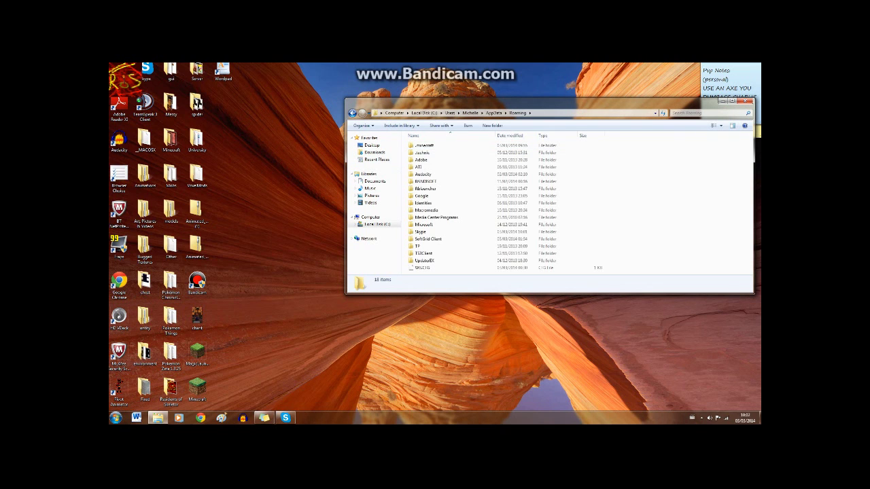
# Close that window and reopen the AppData Roaming folder through Start menu search.
pyautogui.click(748, 100)
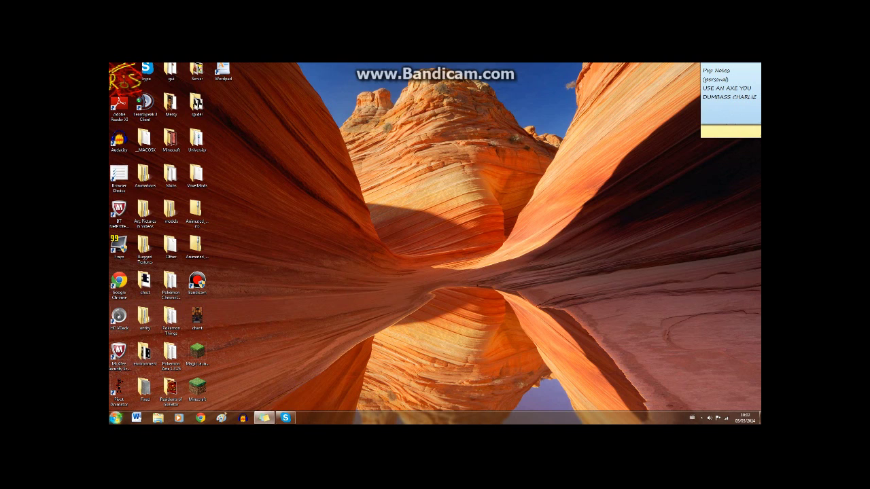
pyautogui.press('super')
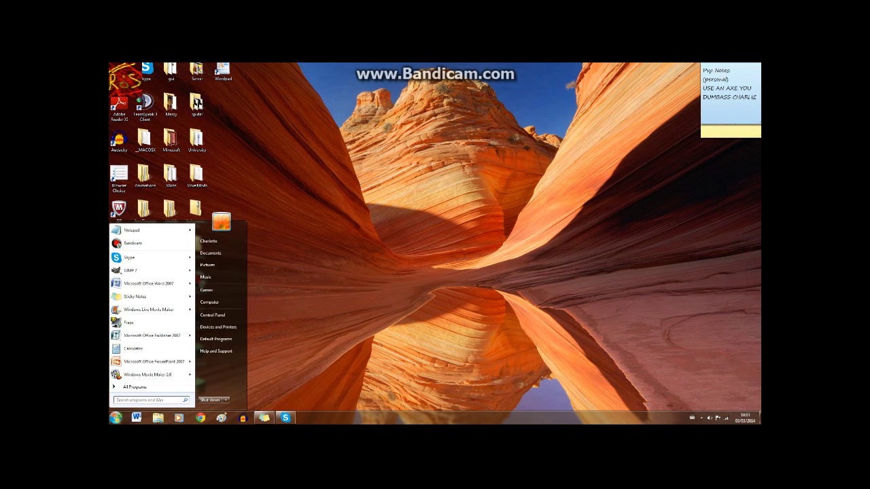
pyautogui.write('sppdata')
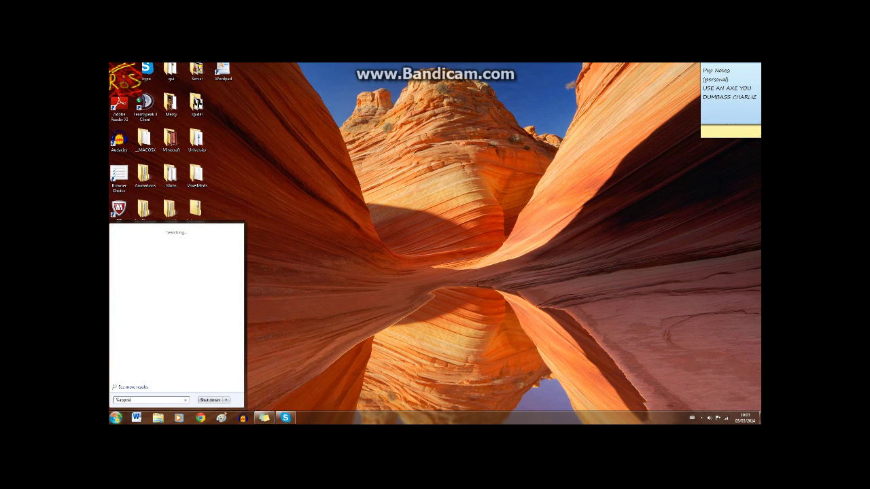
pyautogui.write('%')
pyautogui.press('Return')
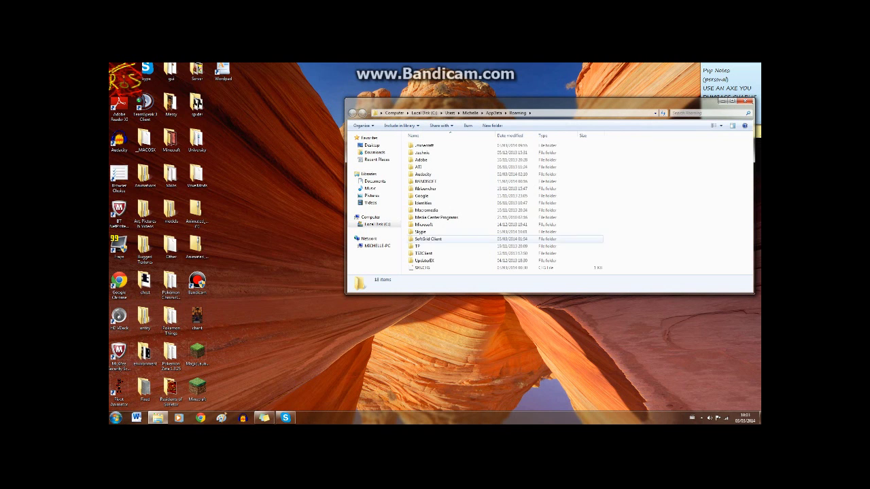
# Maximize the Explorer window and navigate into .minecraft > resourcepacks.
pyautogui.moveTo(543, 103); pyautogui.dragTo(344, 89)
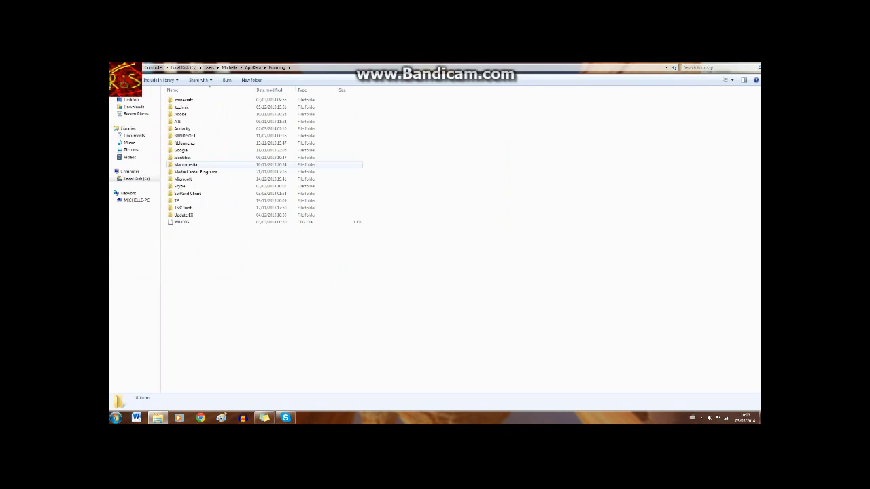
pyautogui.doubleClick(531, 87)
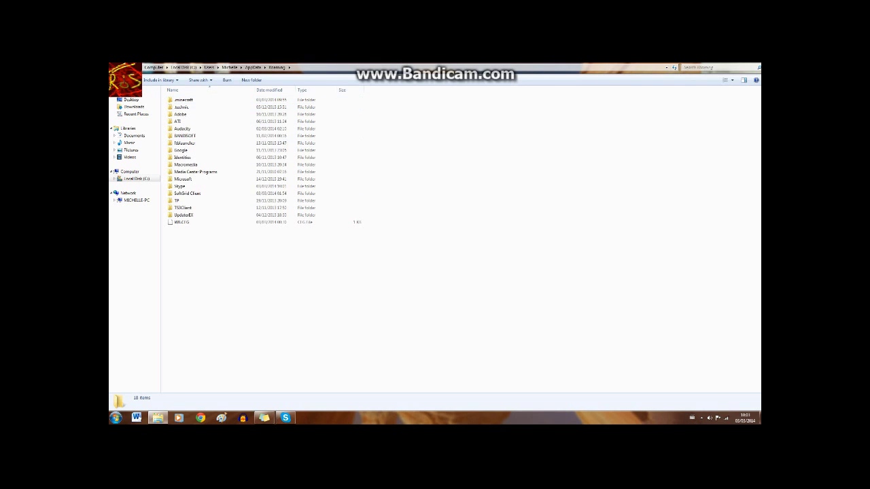
pyautogui.doubleClick(183, 100)
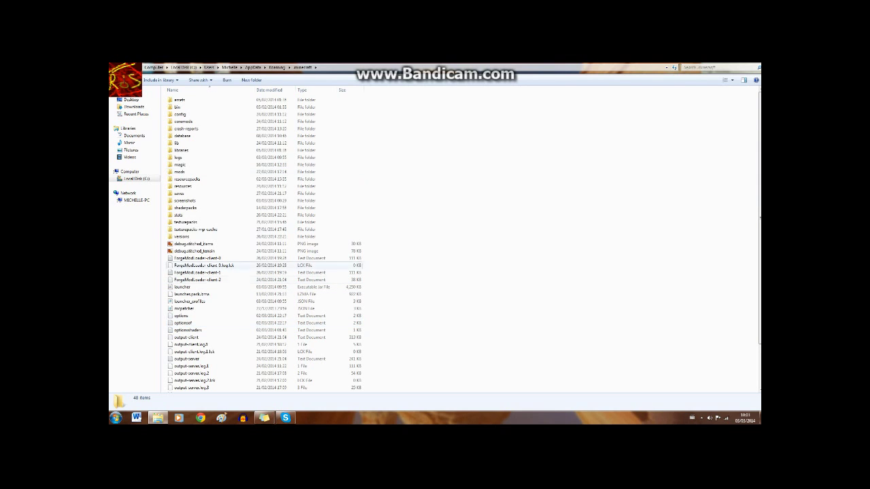
pyautogui.scroll(-3, 204, 285)
pyautogui.scroll(3, 188, 282)
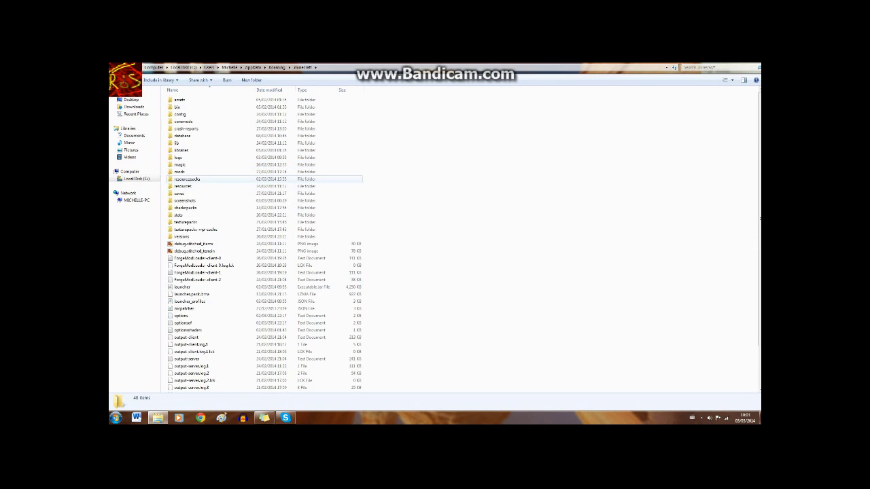
pyautogui.doubleClick(187, 179)
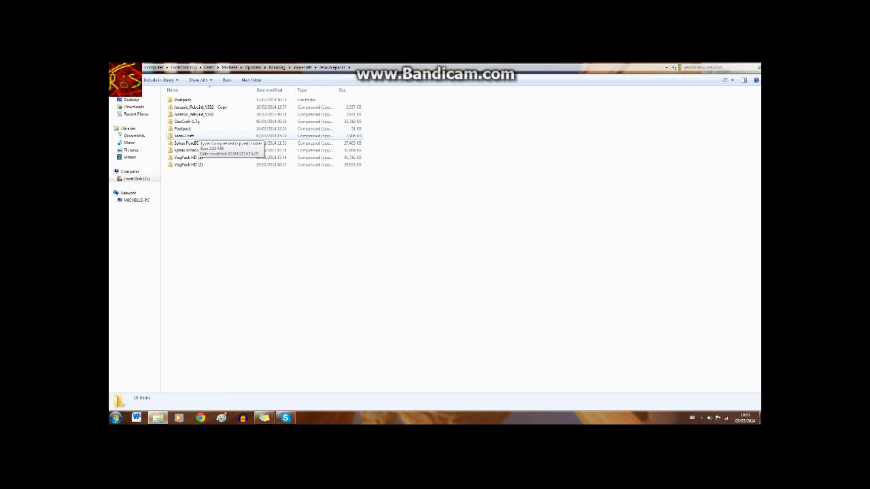
# Peek inside the Pixelpack zip, then return to the resourcepacks folder.
pyautogui.click(182, 128)
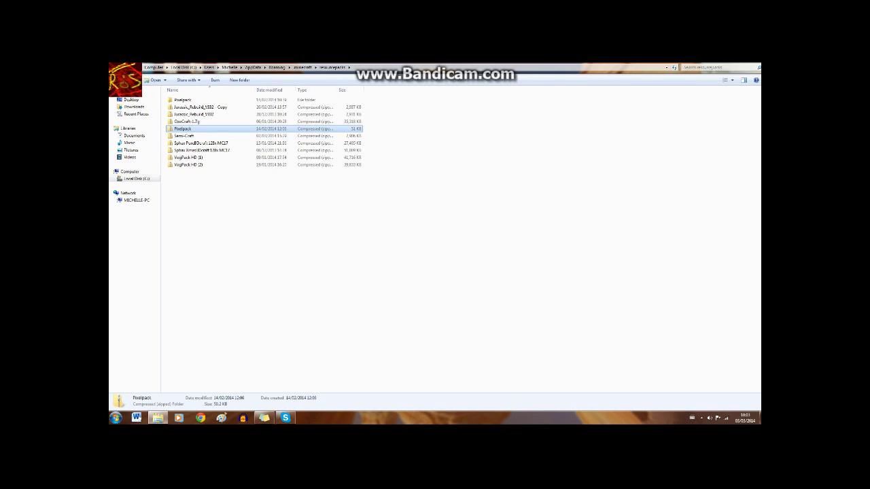
pyautogui.doubleClick(182, 128)
pyautogui.doubleClick(183, 100)
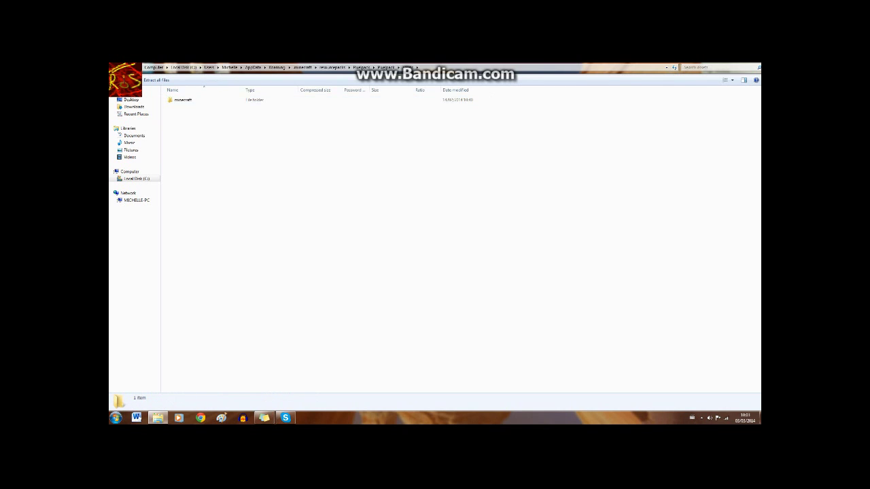
pyautogui.press('BackSpace')
pyautogui.press('BackSpace')
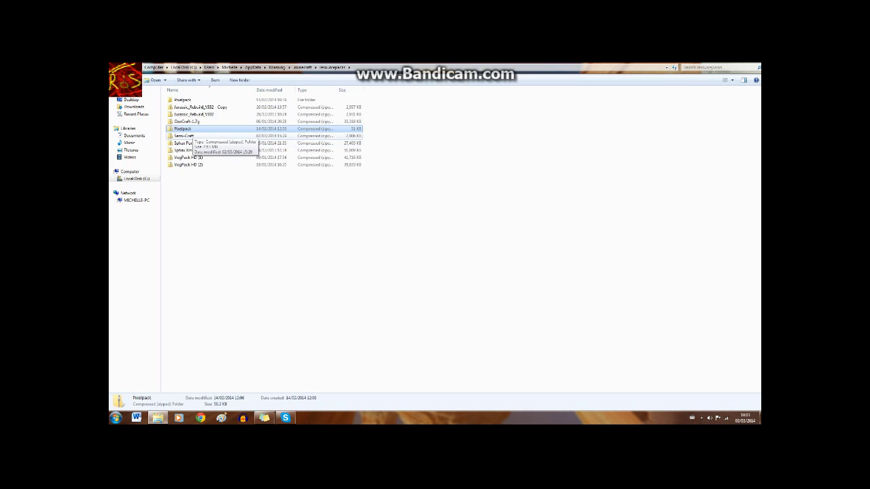
# Move the Semi-Craft pack zip to the desktop and return, maximized, to .minecraft.
pyautogui.moveTo(434, 68); pyautogui.dragTo(639, 85)
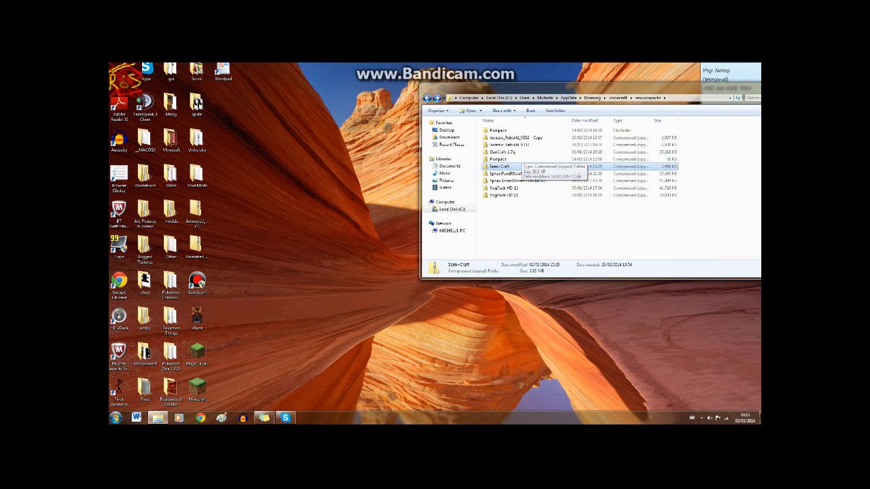
pyautogui.moveTo(511, 166); pyautogui.dragTo(248, 107)
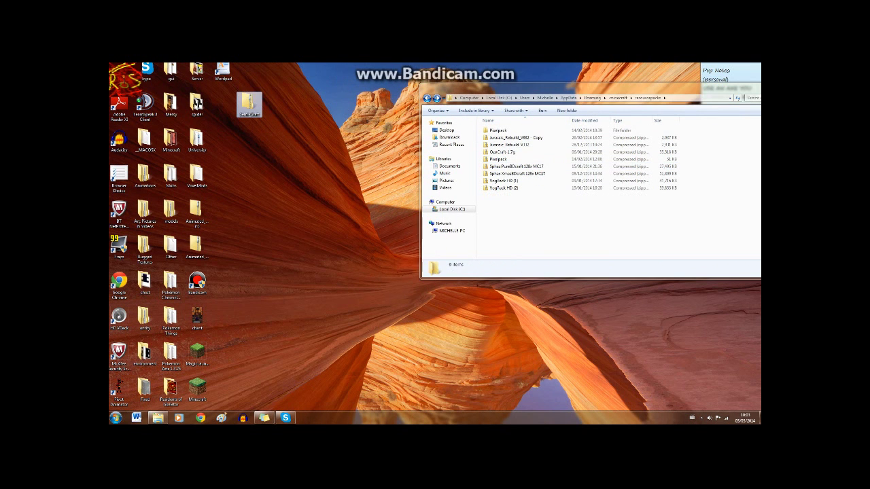
pyautogui.moveTo(577, 89); pyautogui.dragTo(407, 79)
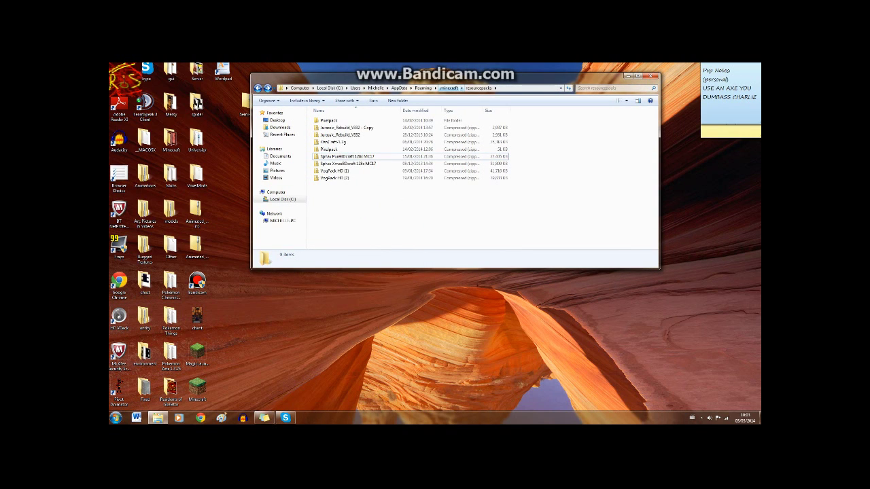
pyautogui.click(449, 87)
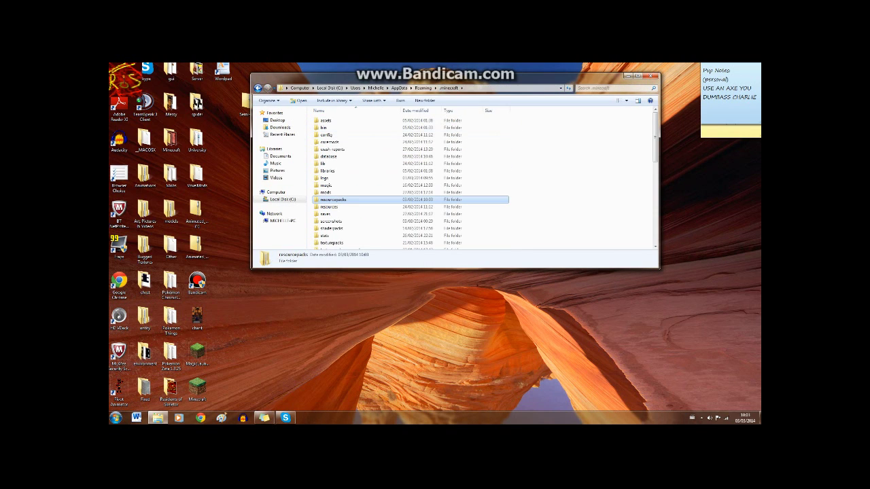
pyautogui.click(637, 75)
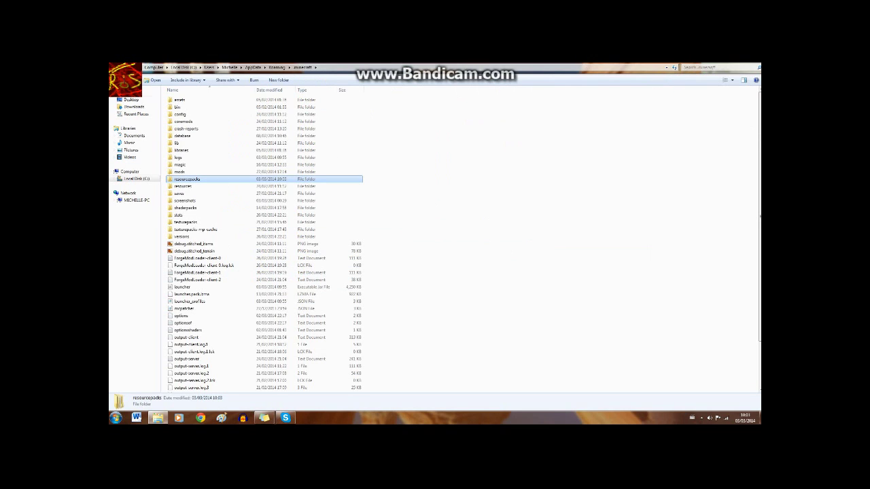
# Navigate to versions > 1.7.2 and bring up the actions for the 1.7.2 jar.
pyautogui.doubleClick(182, 237)
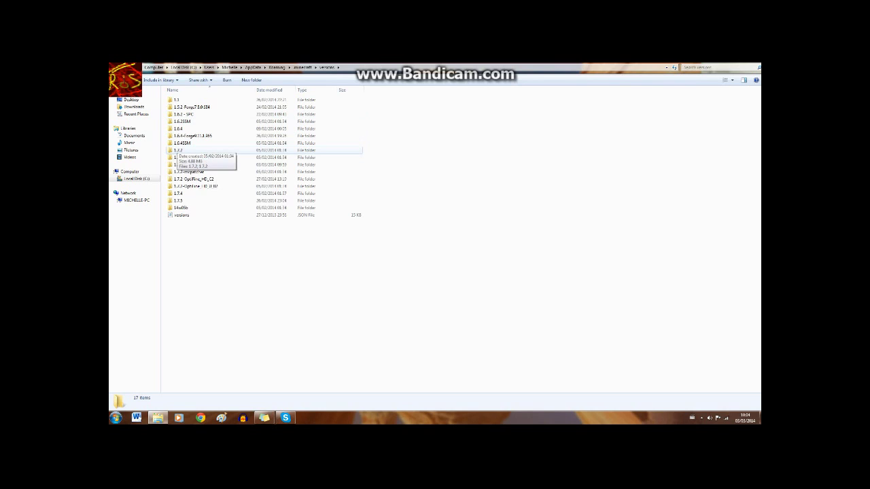
pyautogui.doubleClick(178, 150)
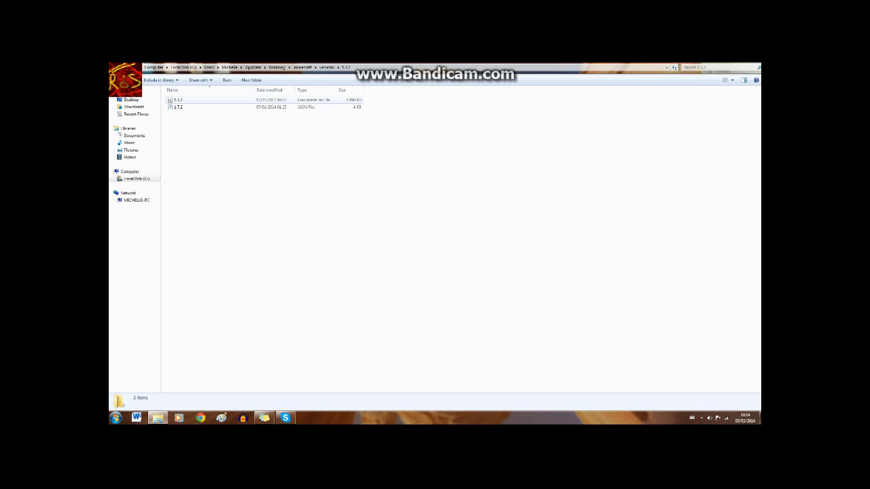
pyautogui.click(178, 100)
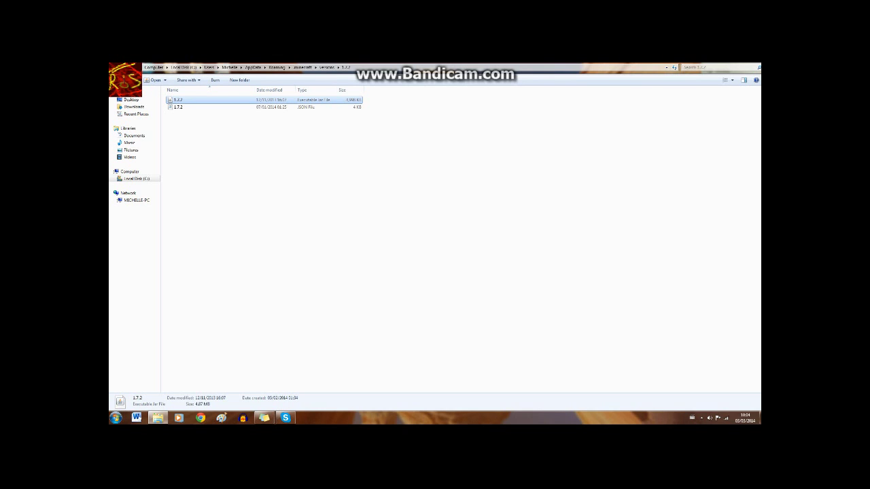
pyautogui.press('BackSpace')
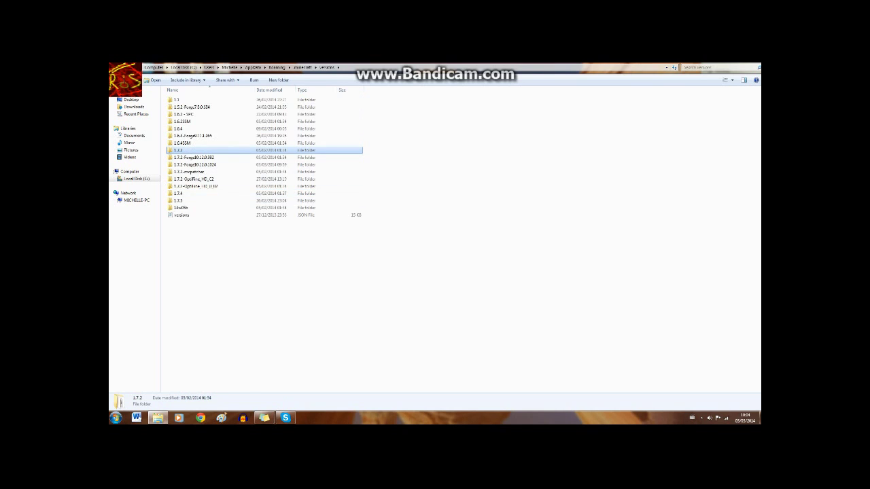
pyautogui.press('Return')
pyautogui.press('Down')
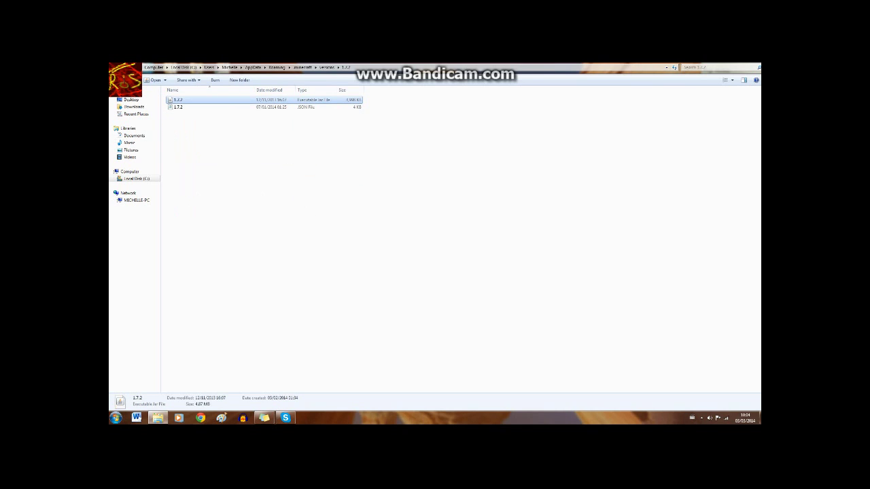
pyautogui.hotkey('shift', 'F10')
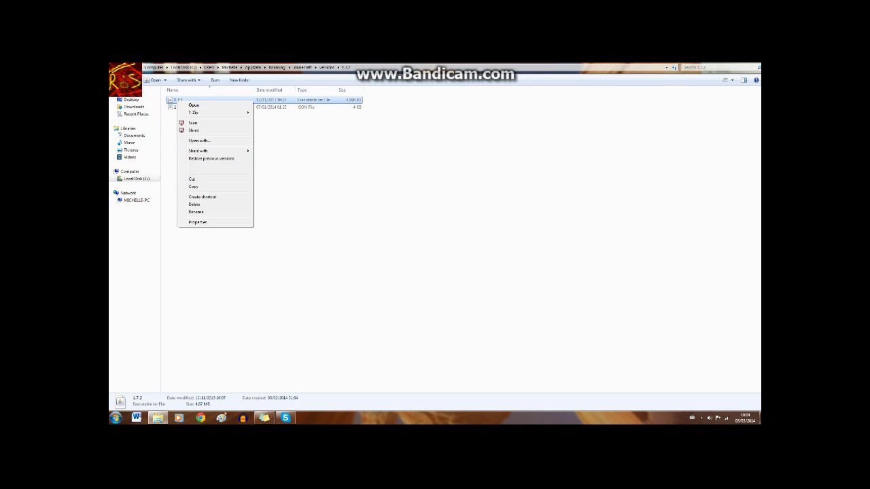
# Open the 1.7.2 jar in 7-Zip and browse to assets\minecraft\textures\font.
pyautogui.press('Down')
pyautogui.press('Down')
pyautogui.press('Right')
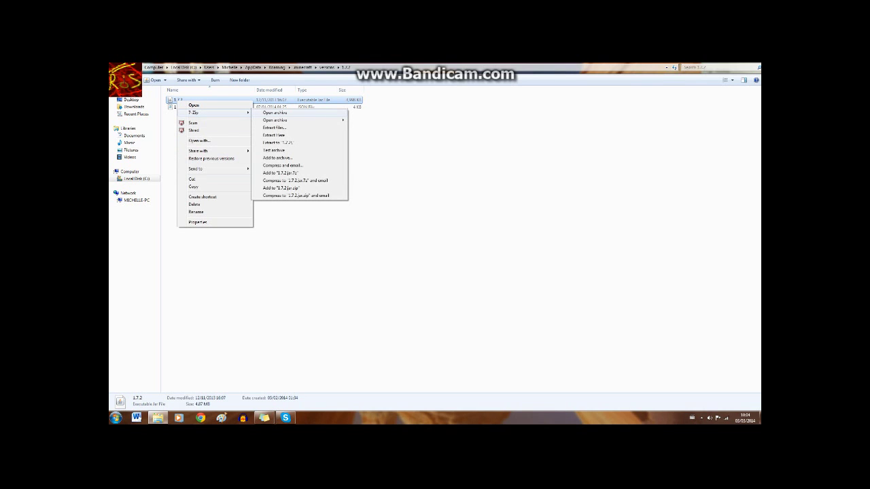
pyautogui.press('Return')
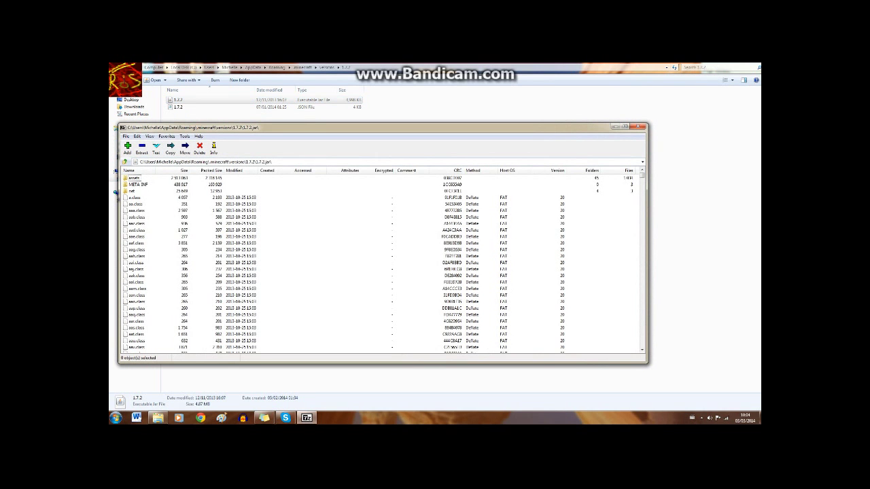
pyautogui.press('Down')
pyautogui.press('Return')
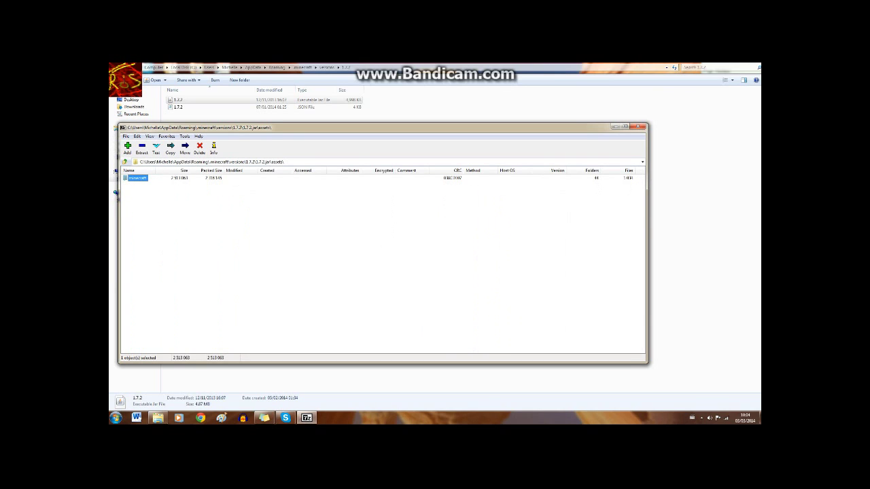
pyautogui.press('Return')
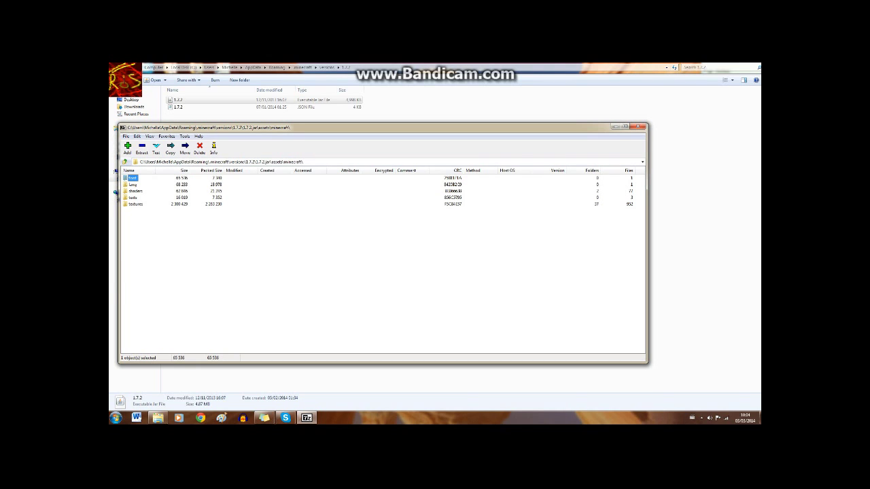
pyautogui.press('End')
pyautogui.press('Return')
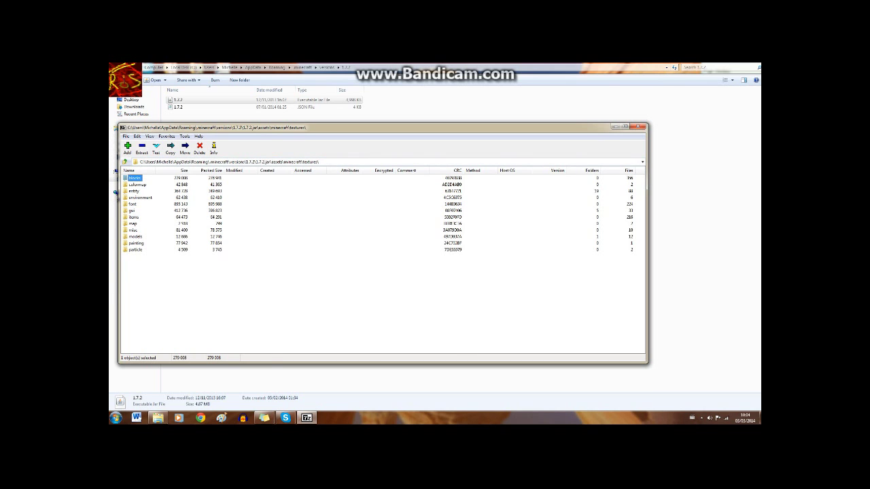
pyautogui.press('f')
pyautogui.press('Return')
pyautogui.doubleClick(408, 67)
# Drag ascii.png from the jar's font folder onto the desktop, then close 7-Zip.
pyautogui.moveTo(309, 81); pyautogui.dragTo(414, 76)
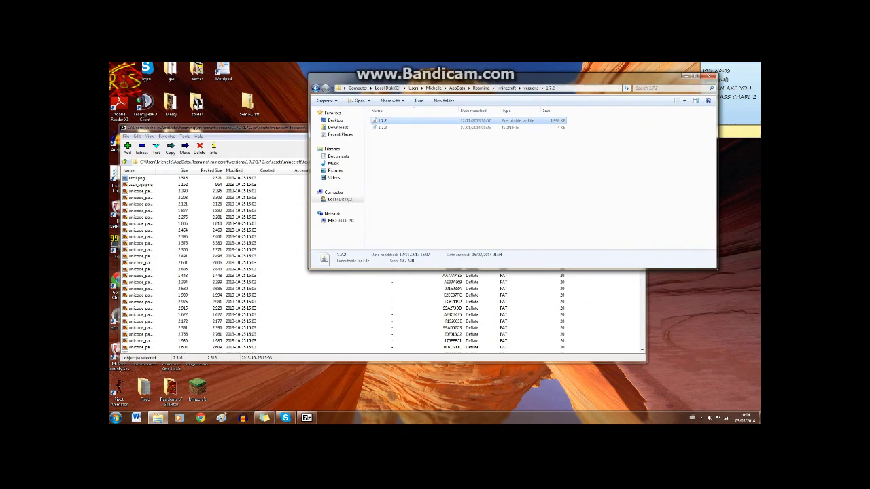
pyautogui.click(709, 74)
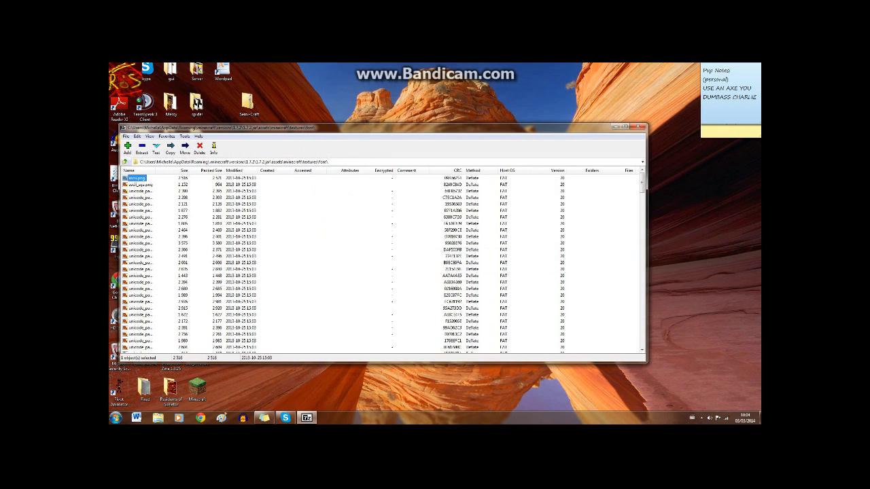
pyautogui.moveTo(380, 127)
pyautogui.mouseDown()
pyautogui.moveTo(495, 130)
pyautogui.moveTo(581, 109)
pyautogui.moveTo(572, 106)
pyautogui.mouseUp()
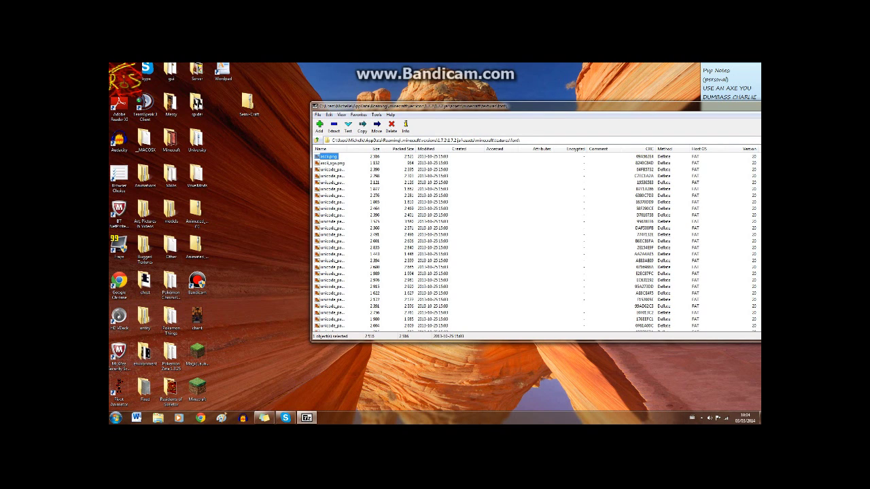
pyautogui.moveTo(328, 156); pyautogui.dragTo(223, 141)
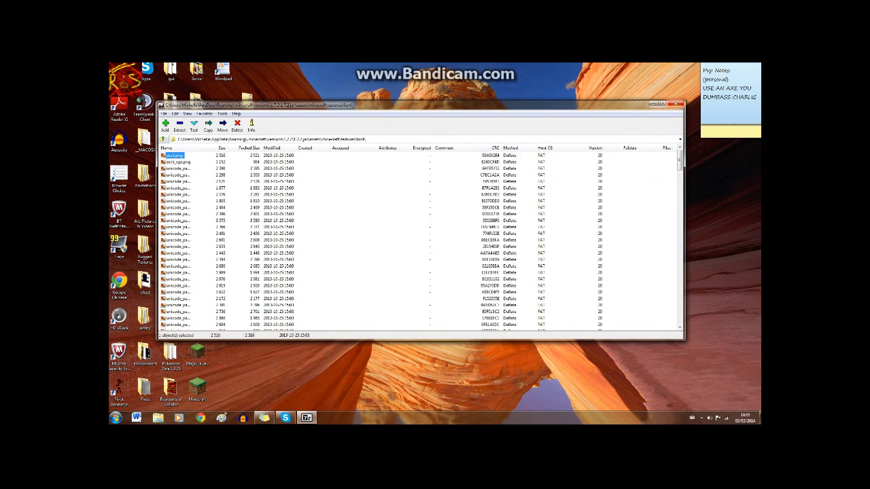
pyautogui.hotkey('alt', 'F4')
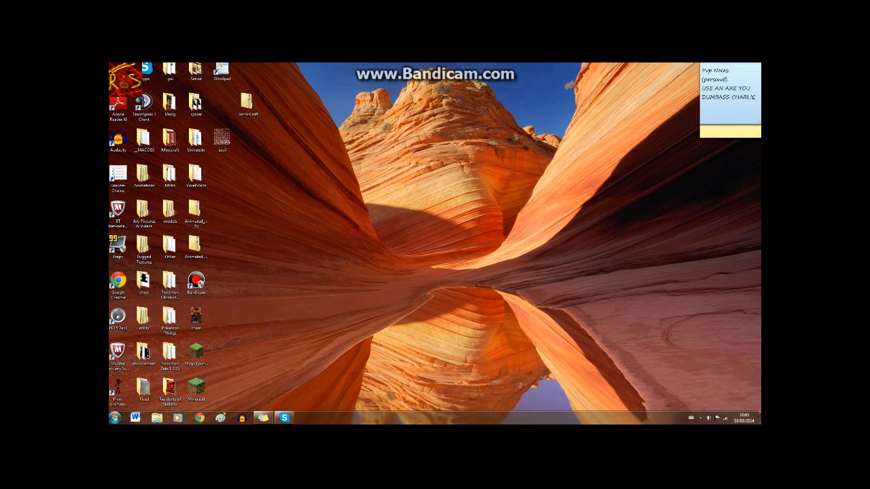
# Open the desktop ascii.png in GIMP using Edit with GIMP.
pyautogui.moveTo(359, 159); pyautogui.dragTo(627, 266)
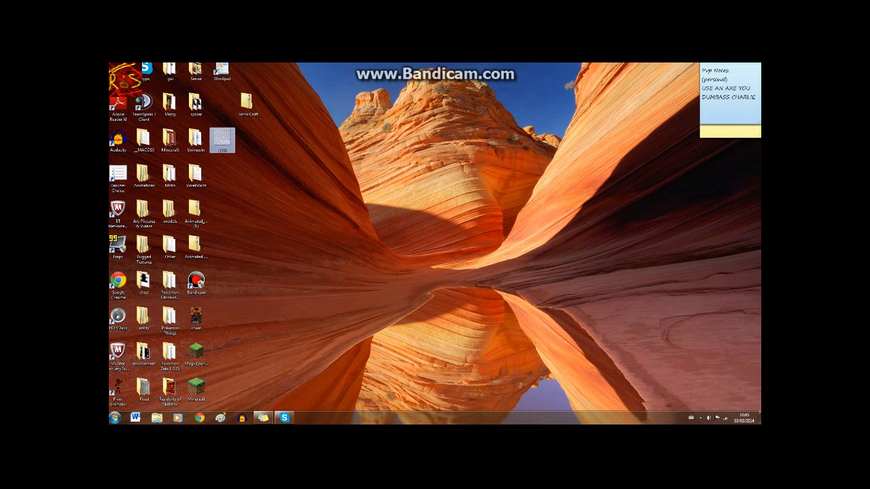
pyautogui.moveTo(246, 102); pyautogui.dragTo(221, 102)
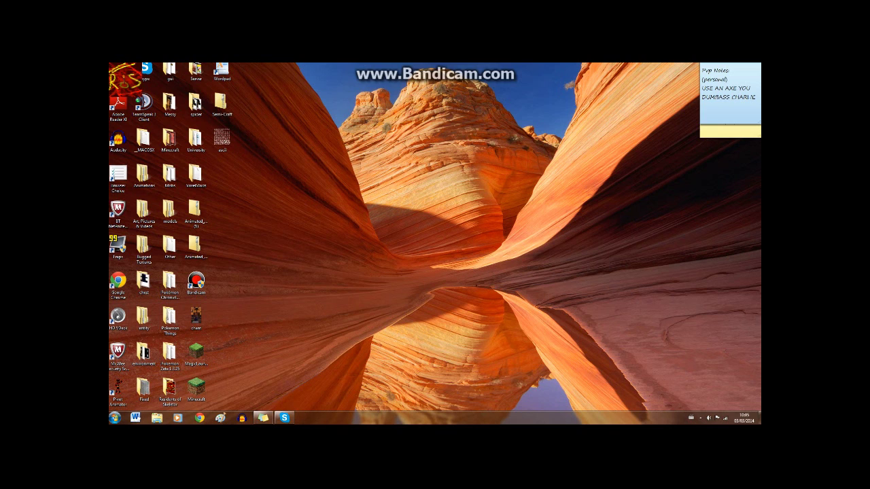
pyautogui.rightClick(224, 137)
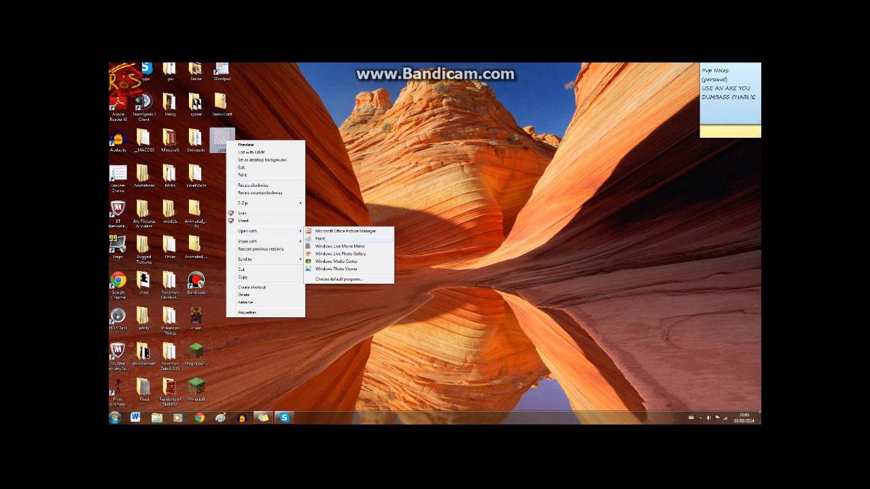
pyautogui.click(251, 152)
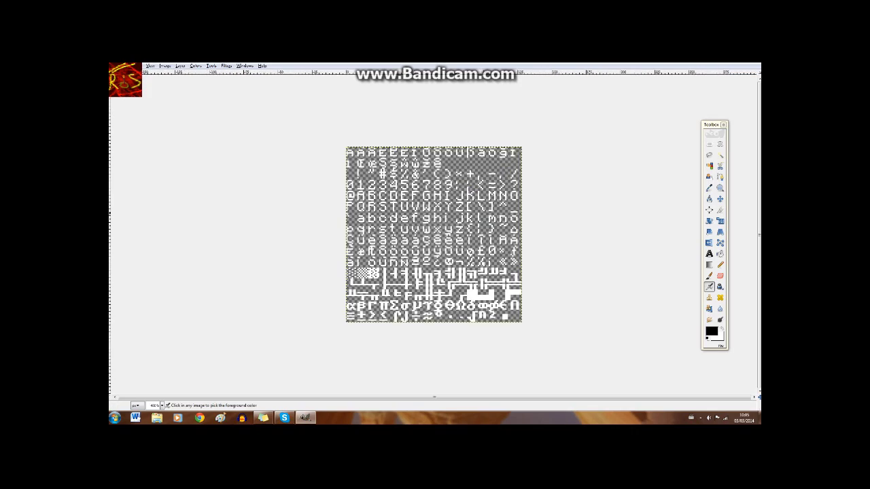
# Zoom in on the ascii.png character grid and choose the Rectangle Select tool.
pyautogui.press('+')
pyautogui.press('-')
pyautogui.press('-')
pyautogui.press('-')
pyautogui.press('+')
pyautogui.press('+')
pyautogui.press('+')
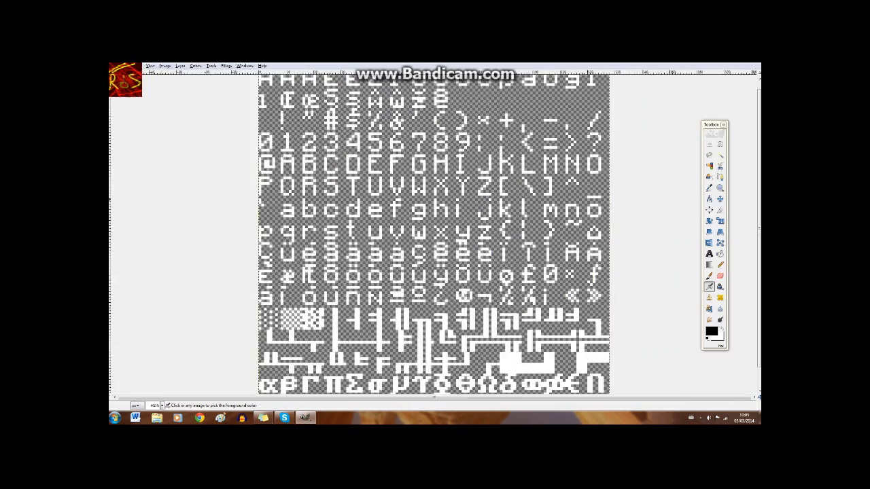
pyautogui.press('+')
pyautogui.press('-')
pyautogui.press('-')
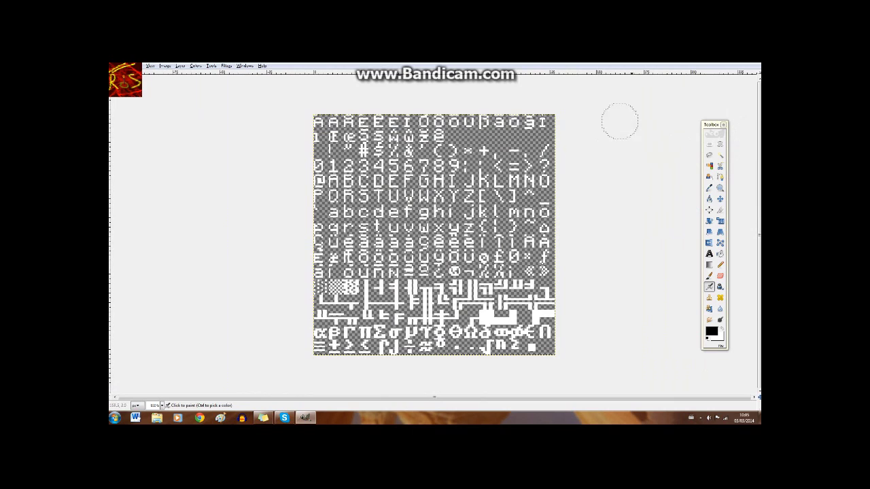
pyautogui.click(708, 144)
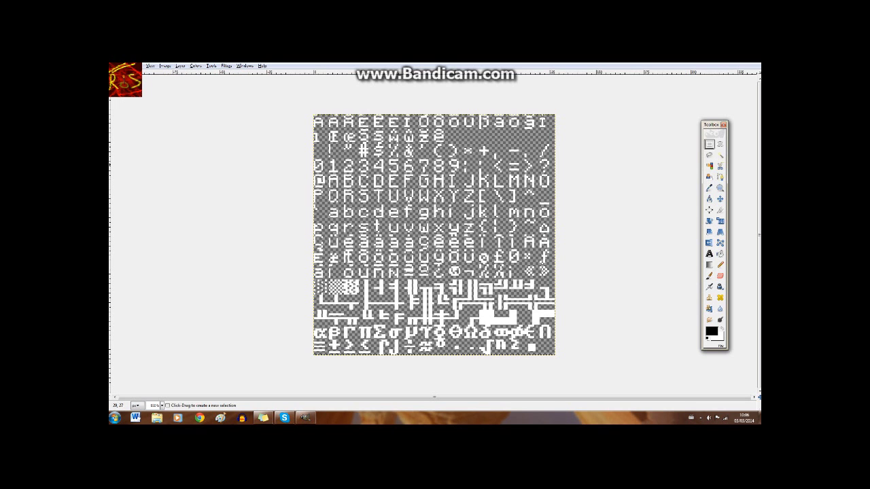
# Select the capital M glyph's cell and erase it with the Eraser.
pyautogui.scroll(2, 426, 232)
pyautogui.scroll(1, 426, 232)
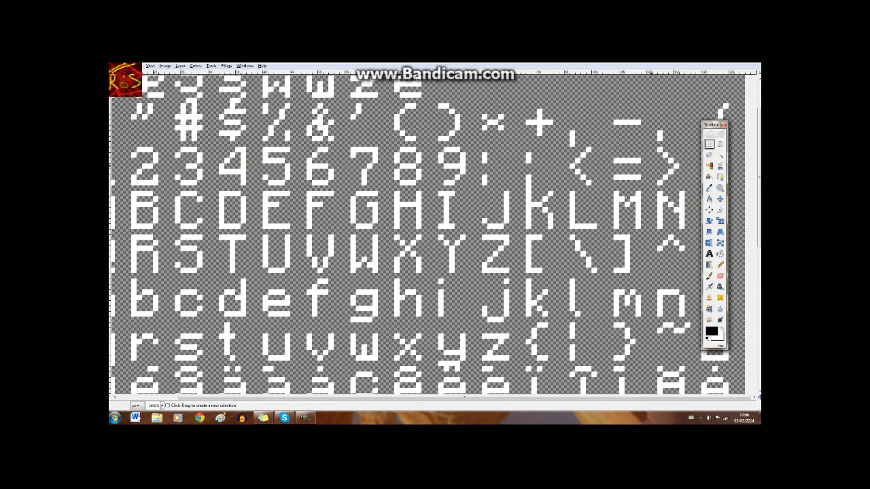
pyautogui.scroll(-3, 427, 233)
pyautogui.scroll(3, 427, 232)
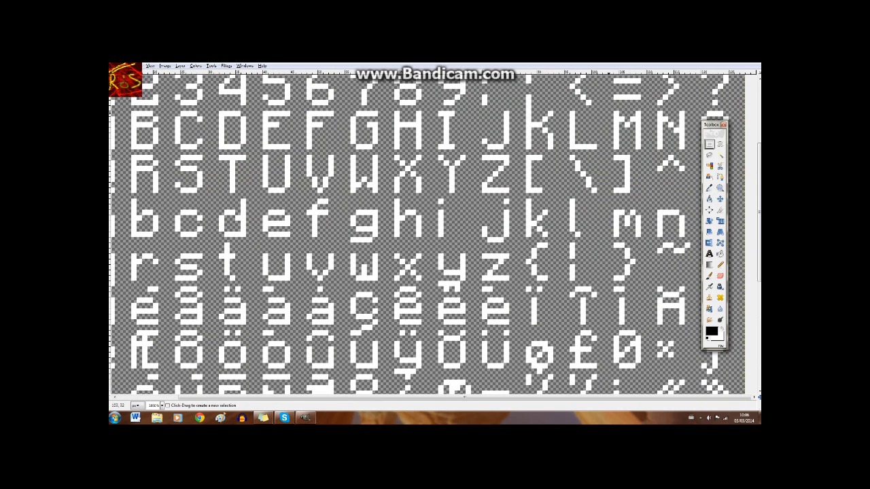
pyautogui.moveTo(613, 110); pyautogui.dragTo(641, 149)
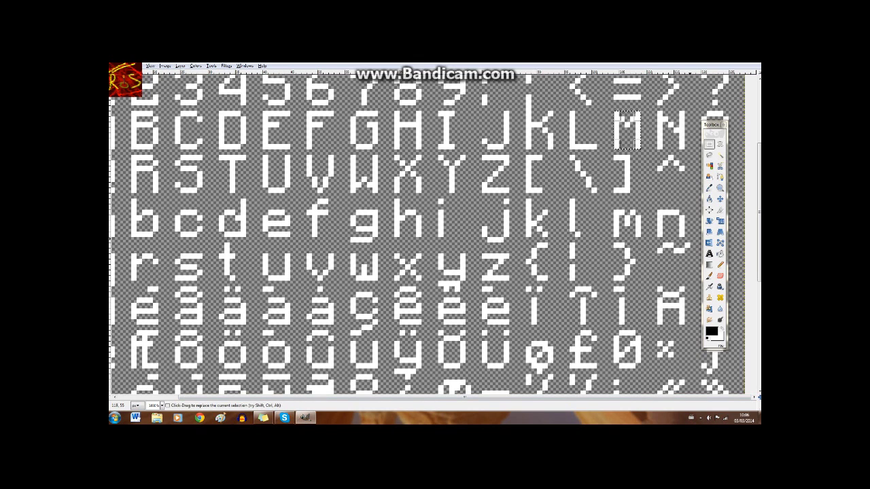
pyautogui.doubleClick(720, 275)
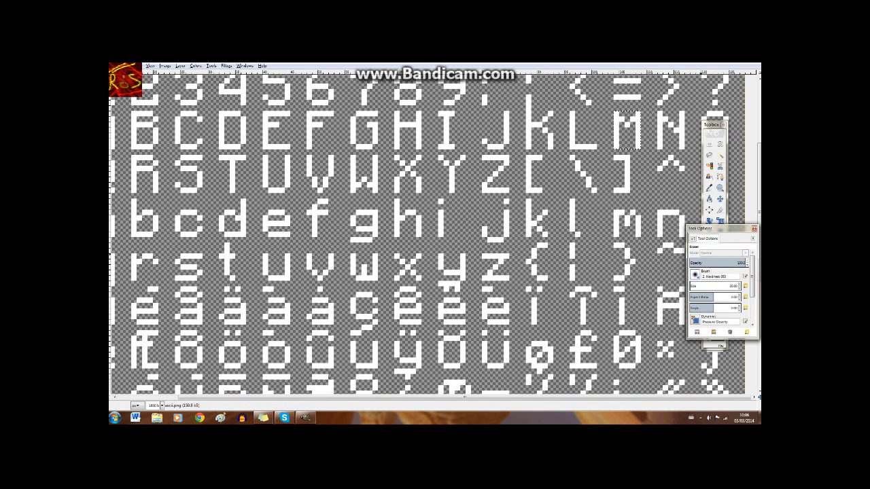
pyautogui.click(702, 286)
pyautogui.click(626, 130)
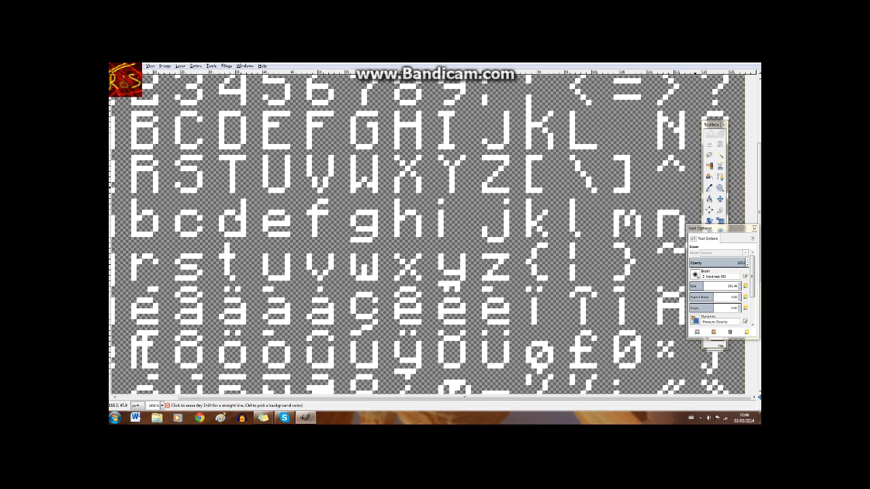
# Set brush size to 1 px, switch to the Pencil, and start picking a foreground colour.
pyautogui.click(705, 286)
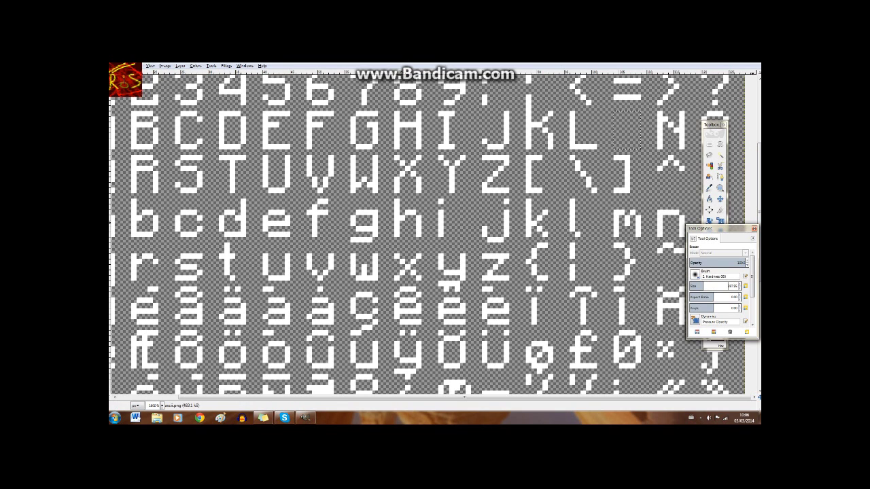
pyautogui.write('1')
pyautogui.press('Return')
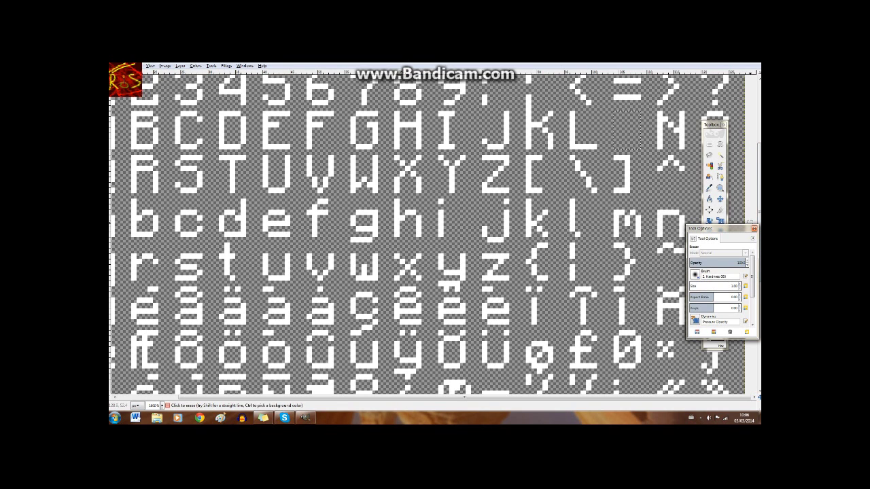
pyautogui.hotkey('ctrl', 'w')
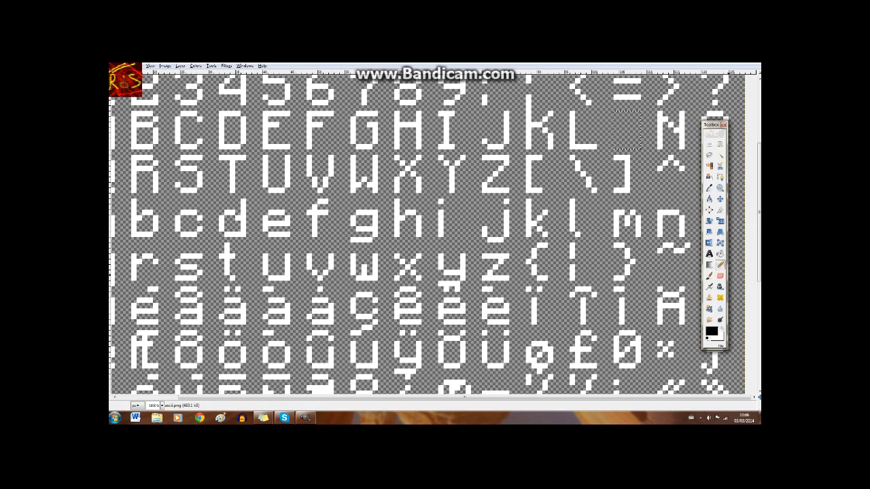
pyautogui.press('n')
pyautogui.click(710, 331)
# Set the foreground colour to cyan 01fddc.
pyautogui.click(181, 305)
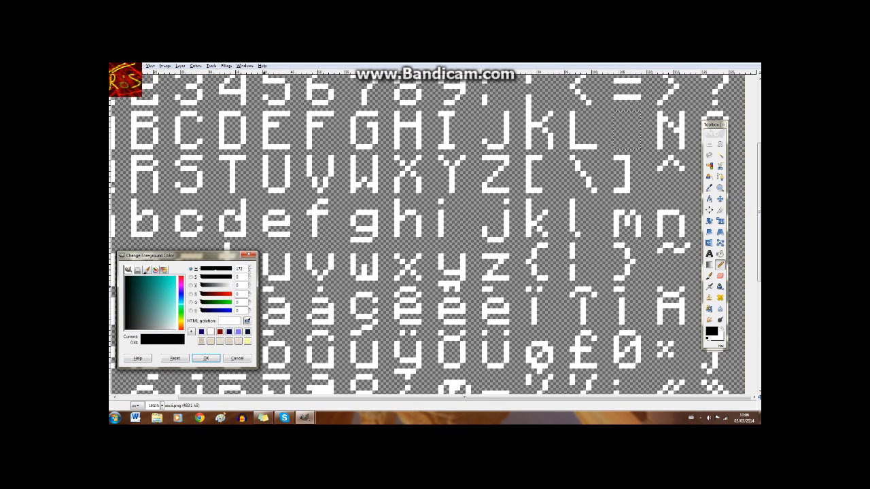
pyautogui.click(174, 278)
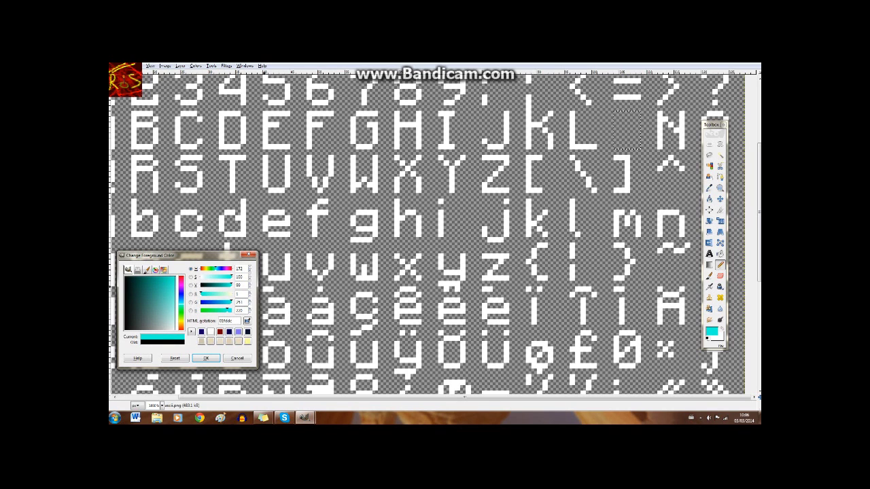
pyautogui.click(206, 358)
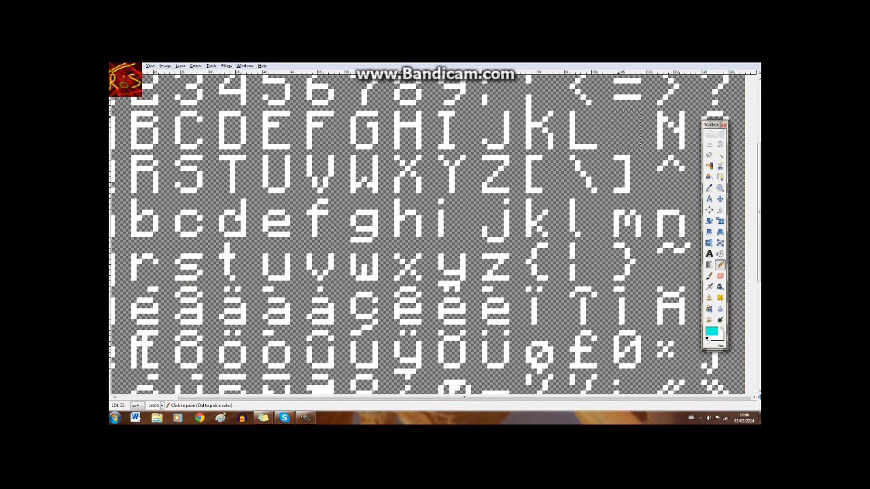
# Draw the new M pixel by pixel in cyan, undoing one bad diagonal stroke.
pyautogui.click(616, 113)
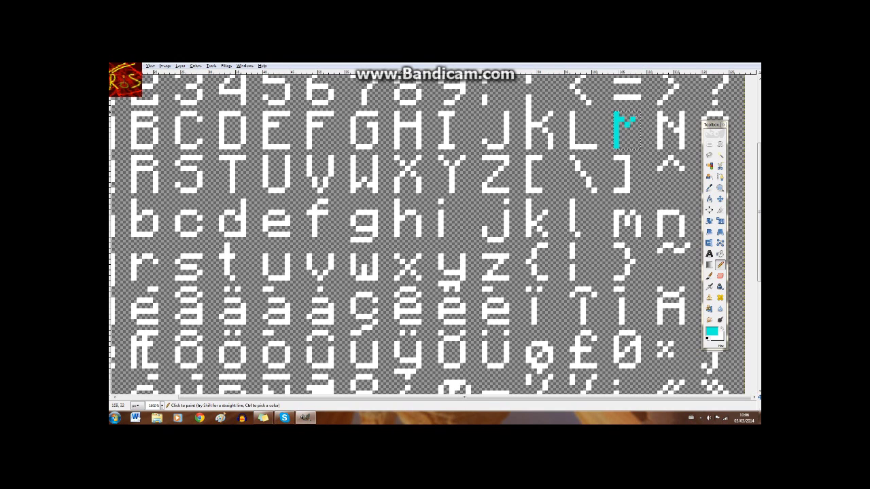
pyautogui.moveTo(625, 123)
pyautogui.mouseDown()
pyautogui.moveTo(638, 113)
pyautogui.moveTo(633, 148)
pyautogui.mouseUp()
pyautogui.hotkey('ctrl', 'z')
pyautogui.hotkey('ctrl', 'z')
pyautogui.hotkey('ctrl', 'z')
pyautogui.hotkey('ctrl', 'z')
pyautogui.hotkey('ctrl', 'z')
pyautogui.click(626, 124)
pyautogui.click(636, 117)
# Change the foreground colour to white.
pyautogui.click(711, 331)
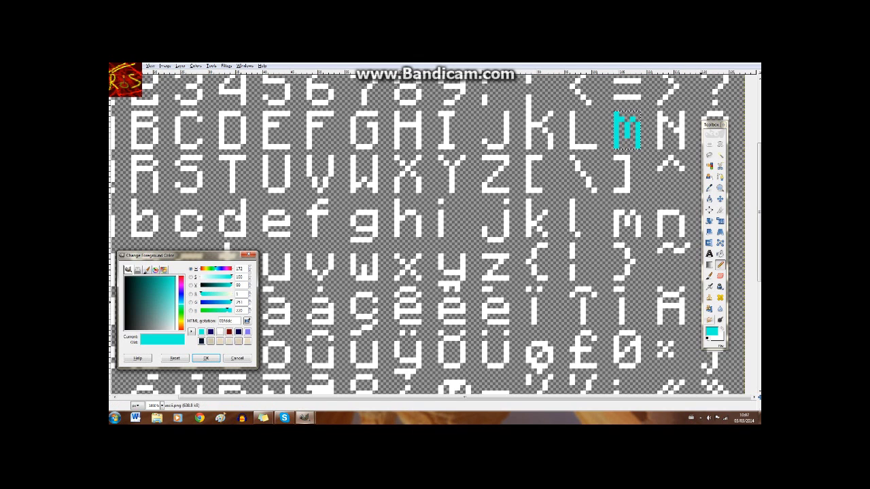
pyautogui.click(125, 277)
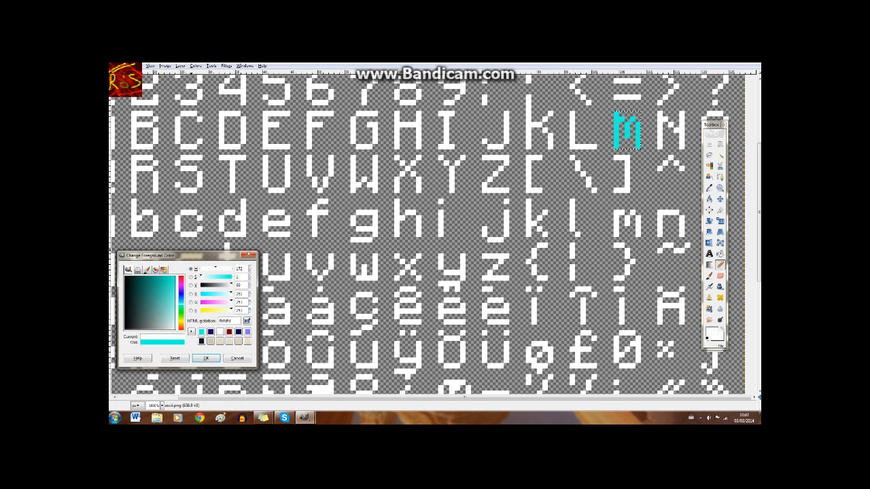
pyautogui.click(206, 358)
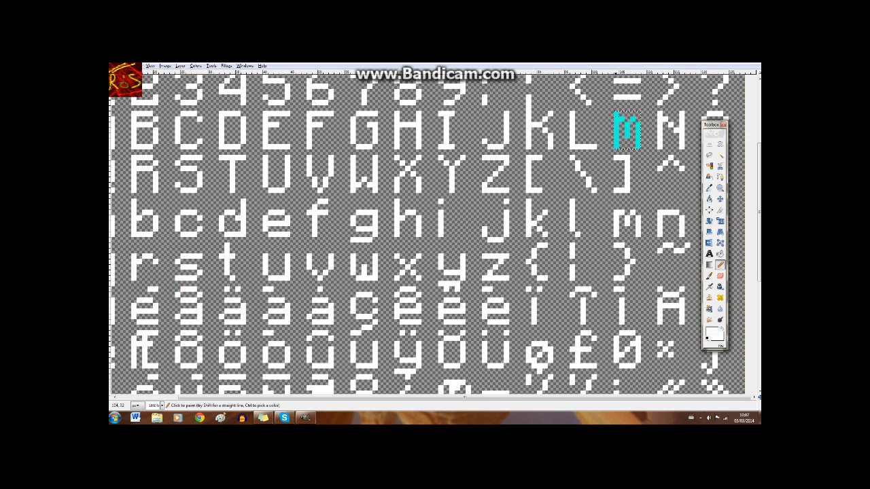
# Repaint the M's left and right strokes white, undoing one slip, then hide the tools.
pyautogui.moveTo(616, 116)
pyautogui.mouseDown()
pyautogui.moveTo(617, 147)
pyautogui.moveTo(637, 138)
pyautogui.mouseUp()
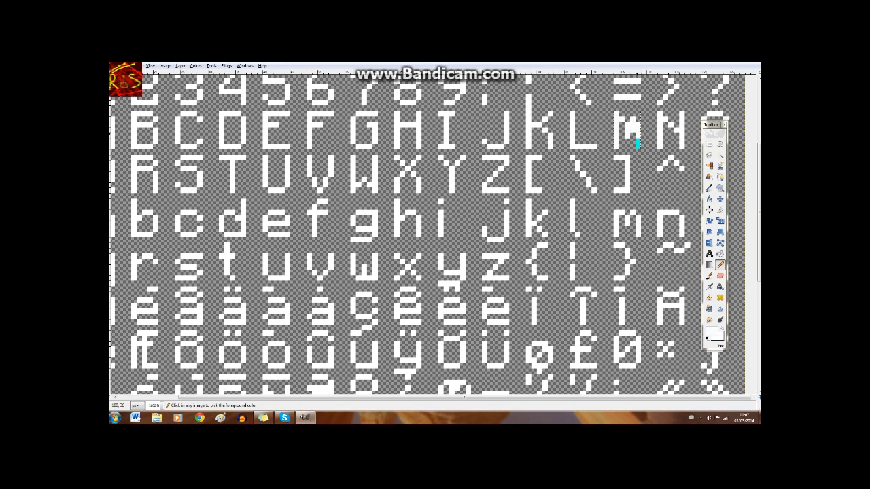
pyautogui.hotkey('ctrl', 'z')
pyautogui.moveTo(637, 123); pyautogui.dragTo(637, 146)
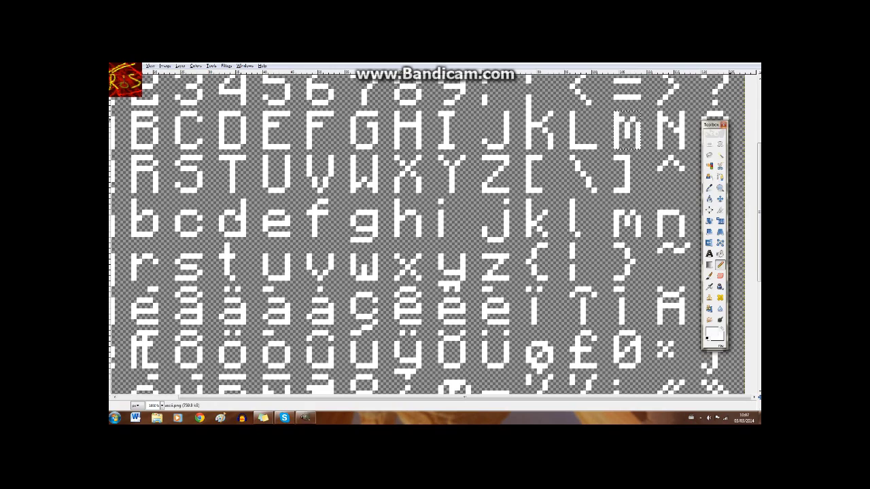
pyautogui.click(724, 124)
pyautogui.scroll(-2, 659, 102)
# Zoom out and overwrite ascii.png on the desktop with the edited font sheet.
pyautogui.scroll(-2, 659, 103)
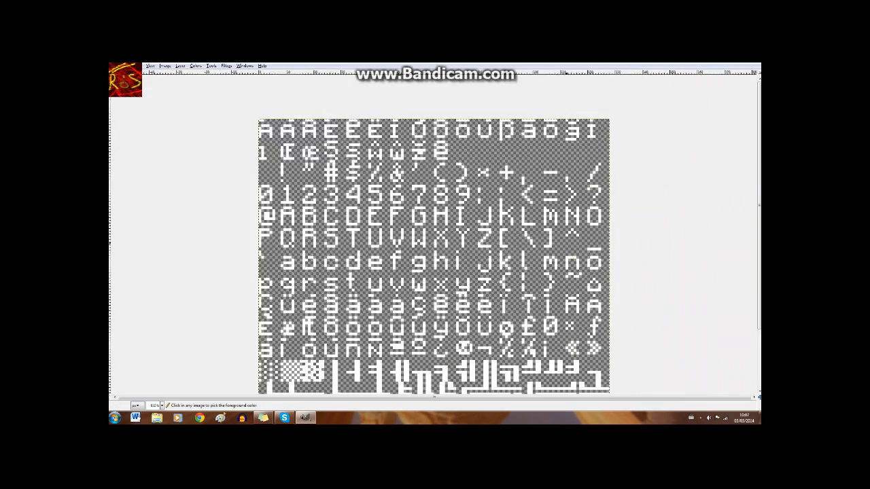
pyautogui.scroll(1, 659, 103)
pyautogui.scroll(-1, 659, 103)
pyautogui.scroll(-1, 659, 103)
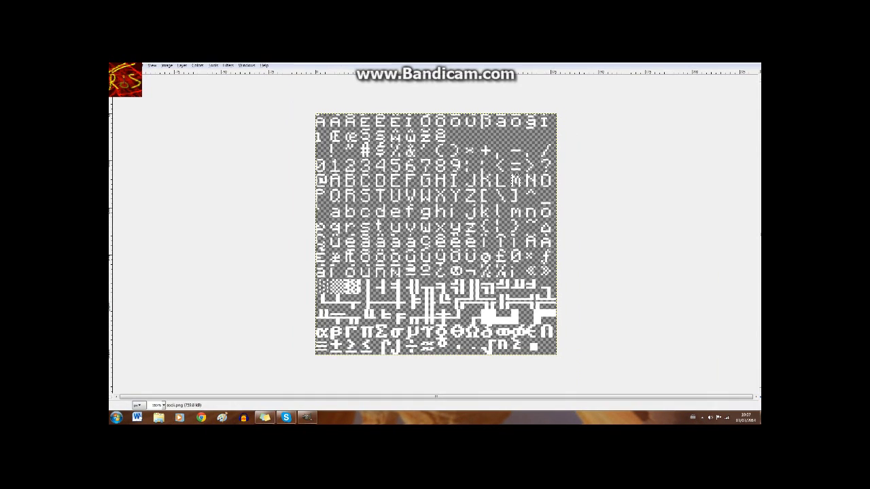
pyautogui.hotkey('alt', 'f')
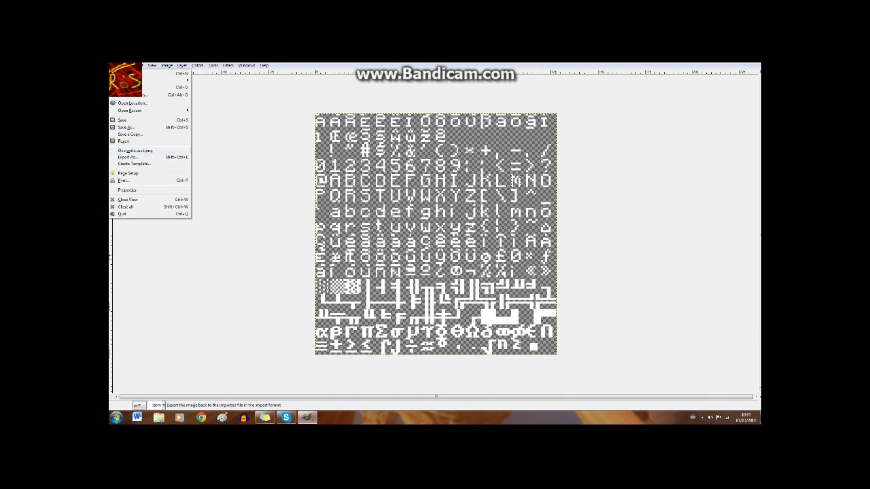
pyautogui.click(140, 150)
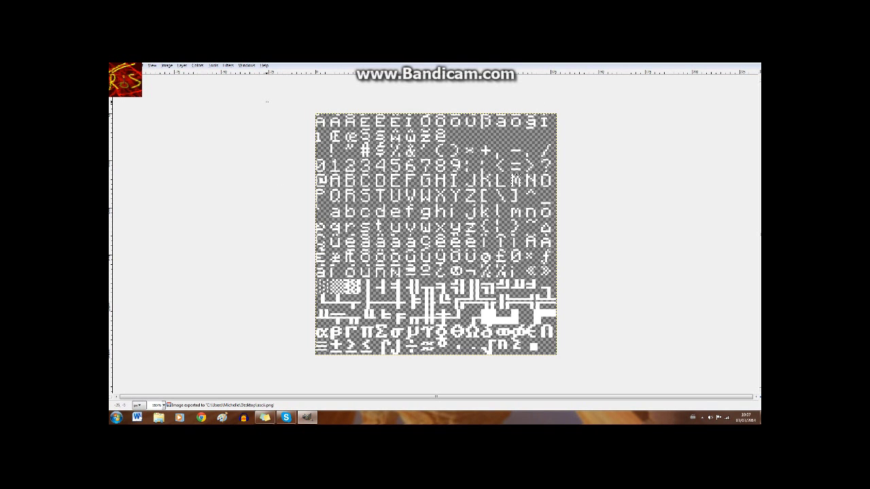
pyautogui.hotkey('alt', 'Tab')
pyautogui.hotkey('alt', 'Tab')
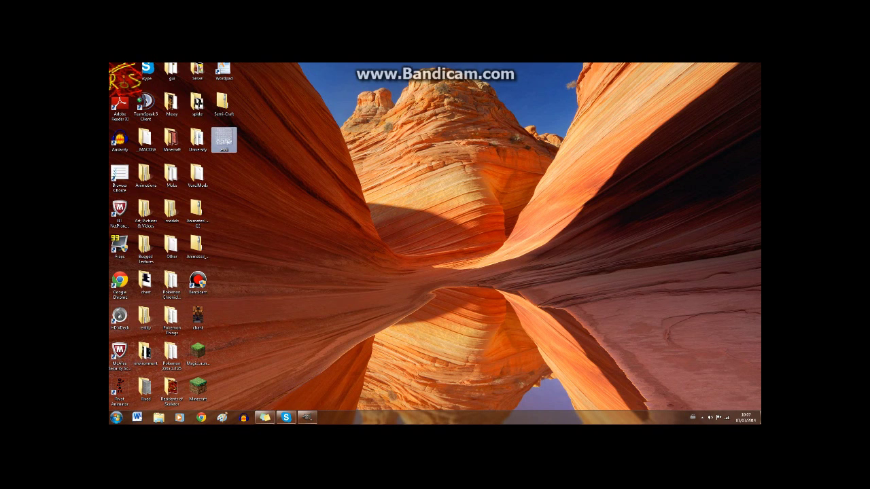
pyautogui.press('Return')
pyautogui.hotkey('ctrl', '+')
pyautogui.hotkey('ctrl', '+')
pyautogui.hotkey('ctrl', '+')
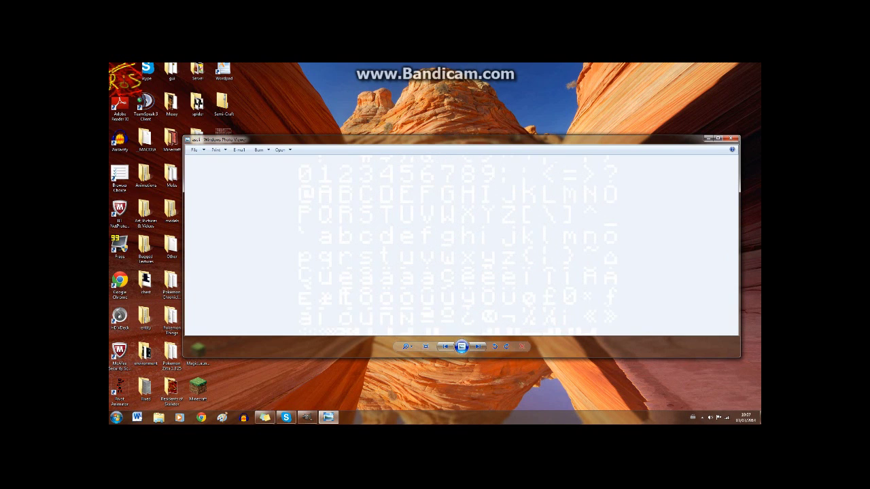
pyautogui.hotkey('ctrl', '+')
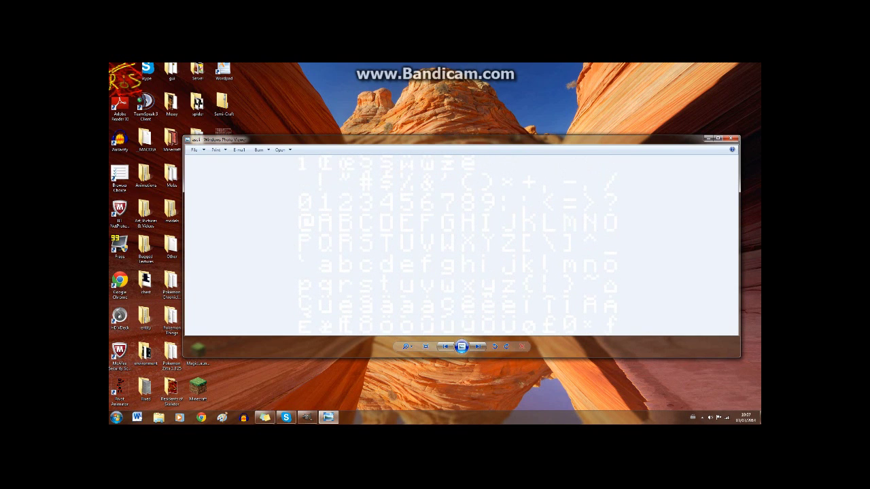
pyautogui.click(731, 139)
# Open Semi-Craft.zip down to its assets/minecraft/textures/font folder.
pyautogui.doubleClick(223, 104)
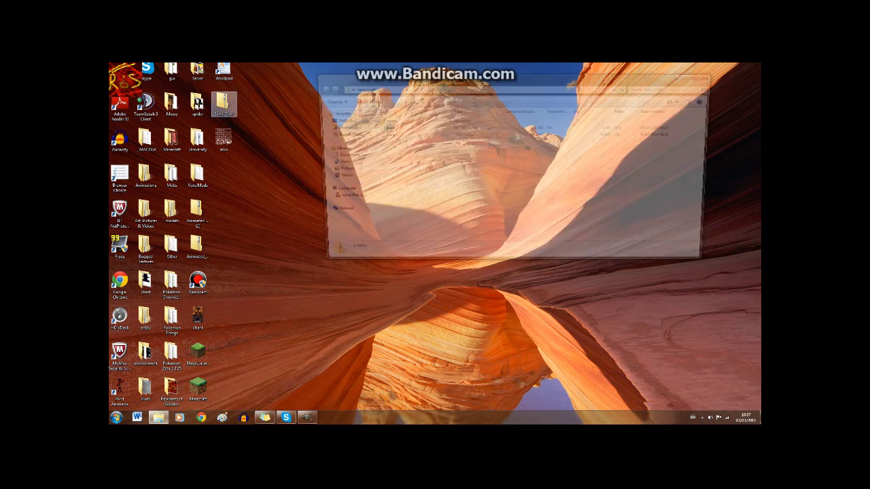
pyautogui.click(476, 88)
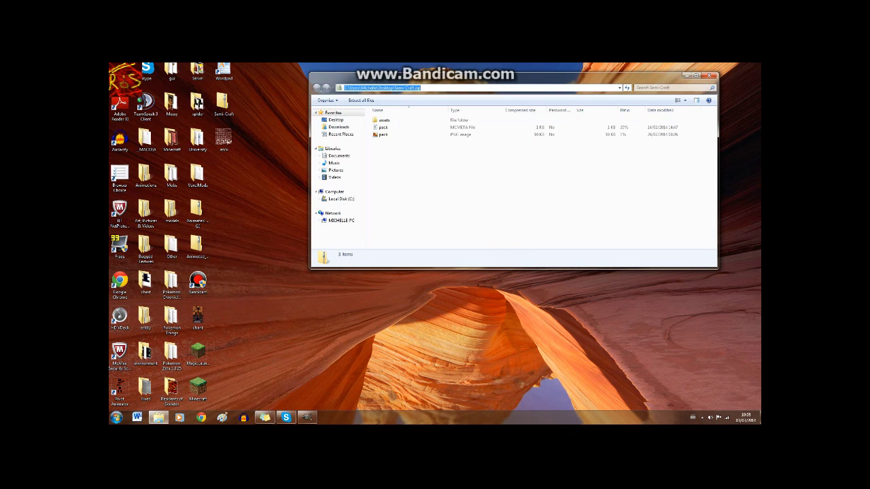
pyautogui.doubleClick(384, 120)
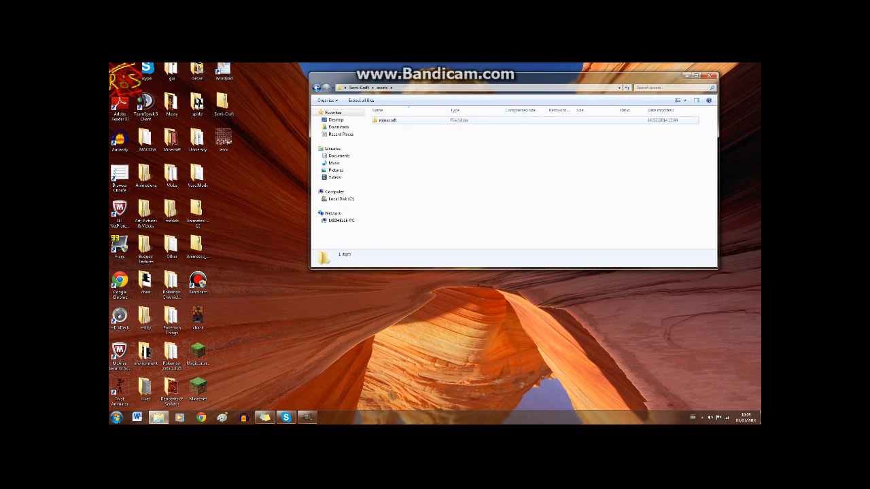
pyautogui.doubleClick(384, 120)
pyautogui.doubleClick(384, 119)
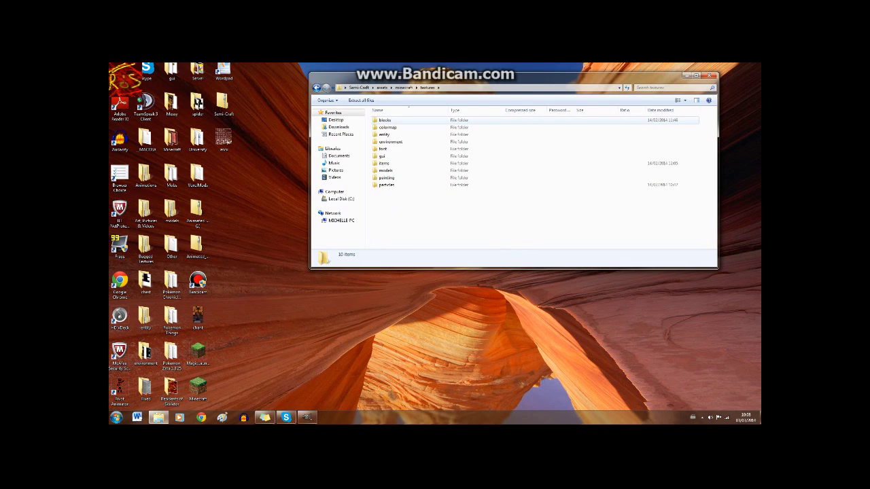
pyautogui.doubleClick(383, 149)
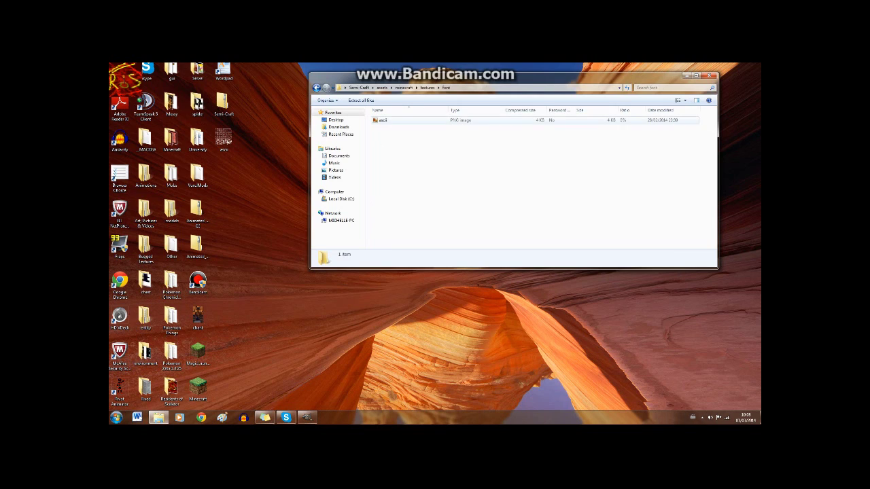
# Copy the pack's original ascii sheet and paste it onto the desktop.
pyautogui.click(380, 121)
pyautogui.rightClick(379, 121)
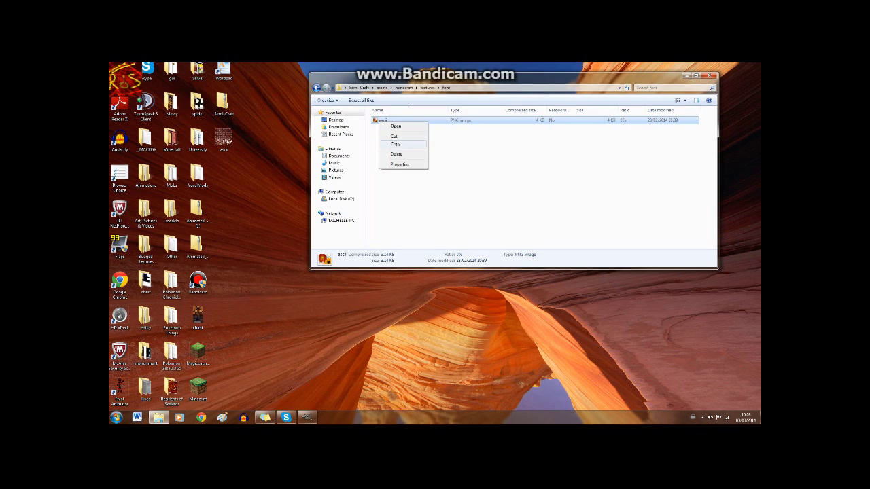
pyautogui.click(395, 144)
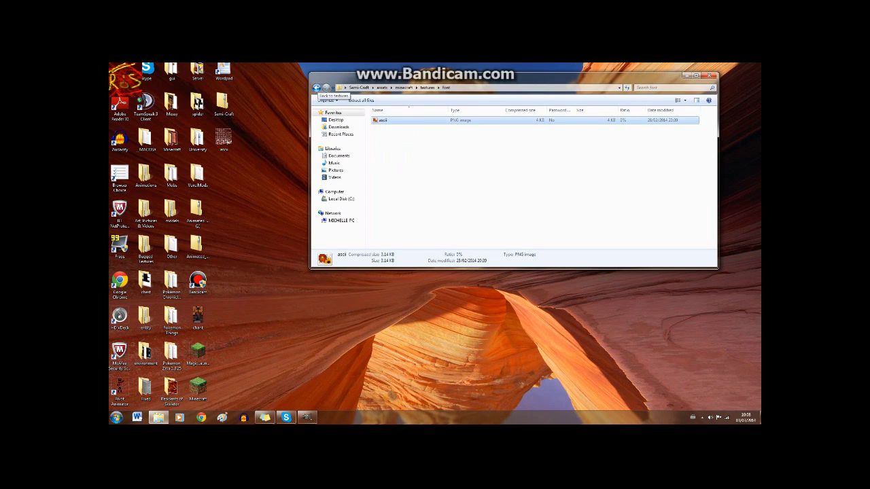
pyautogui.click(224, 139)
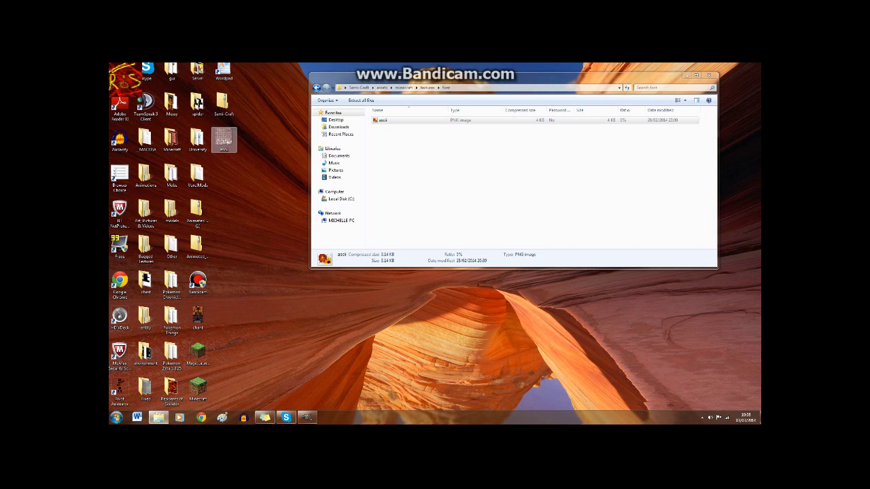
pyautogui.hotkey('ctrl', 'v')
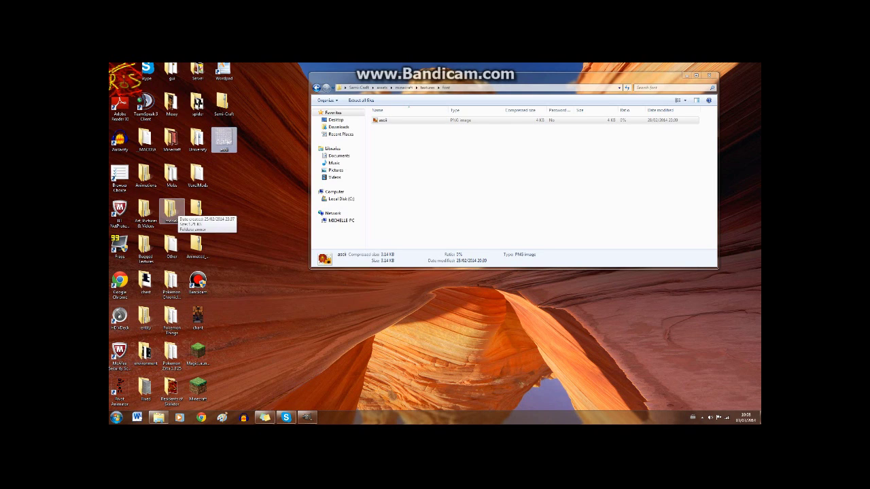
# Copy the pack's original ascii sheet into the desktop Minecraft folder as a backup.
pyautogui.click(171, 140)
pyautogui.doubleClick(172, 139)
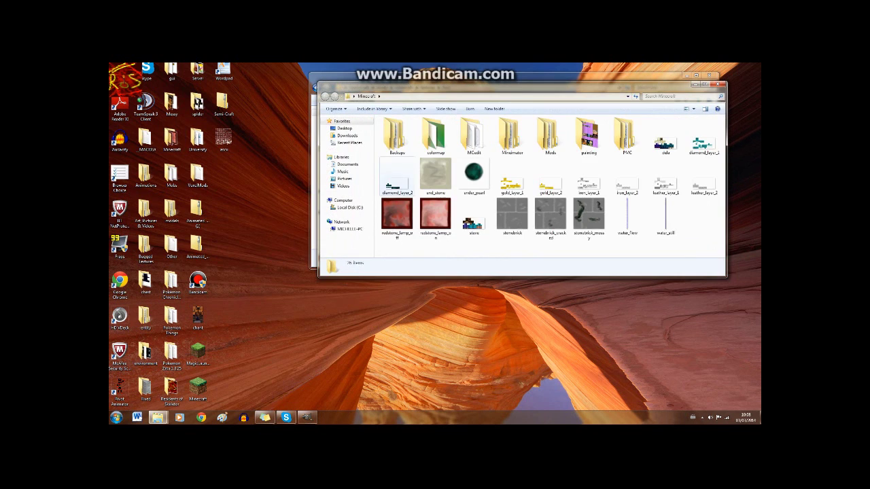
pyautogui.moveTo(516, 87); pyautogui.dragTo(470, 193)
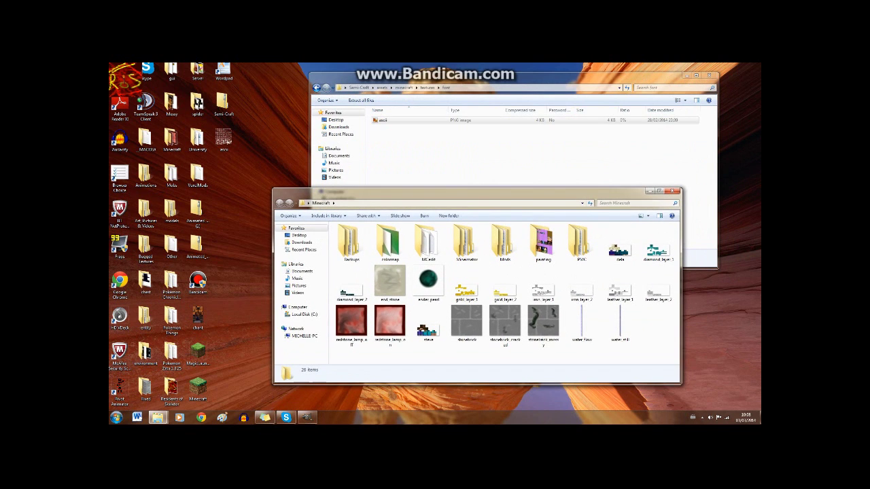
pyautogui.moveTo(382, 120); pyautogui.dragTo(649, 314)
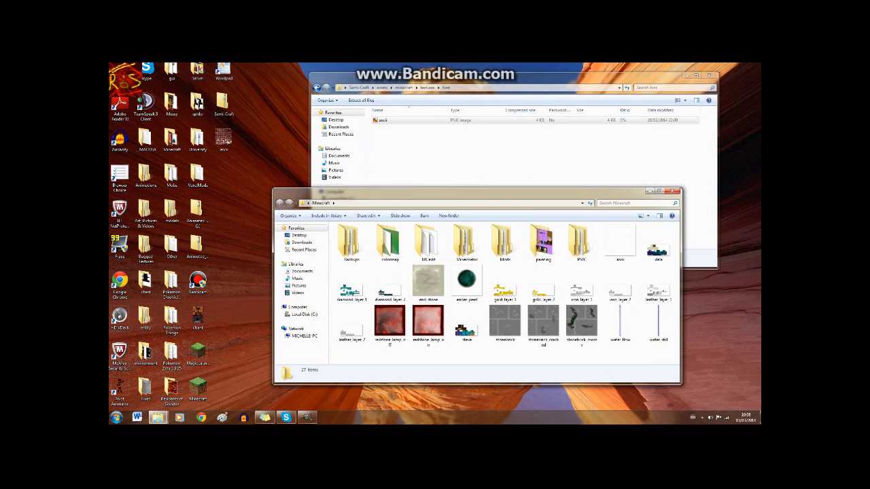
pyautogui.click(673, 191)
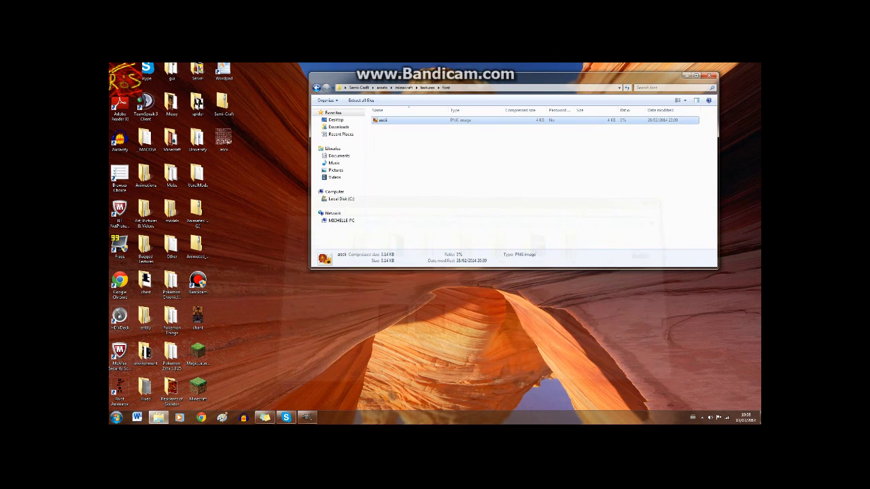
# Replace the font folder's ascii.png with the edited copy, close Explorer, and launch Minecraft.
pyautogui.click(225, 140)
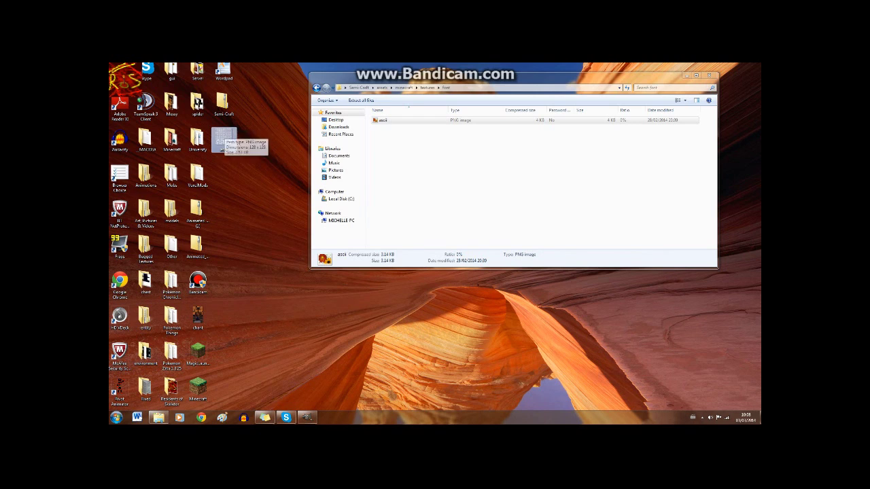
pyautogui.moveTo(224, 143); pyautogui.dragTo(445, 234)
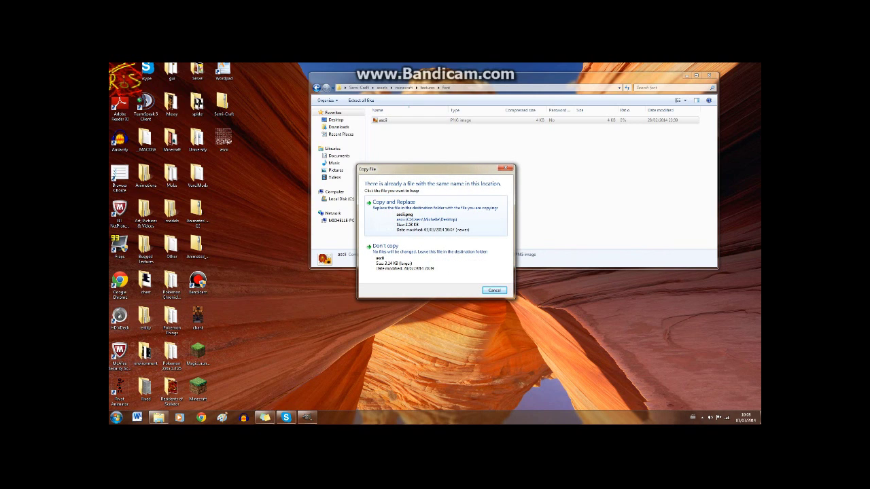
pyautogui.click(392, 201)
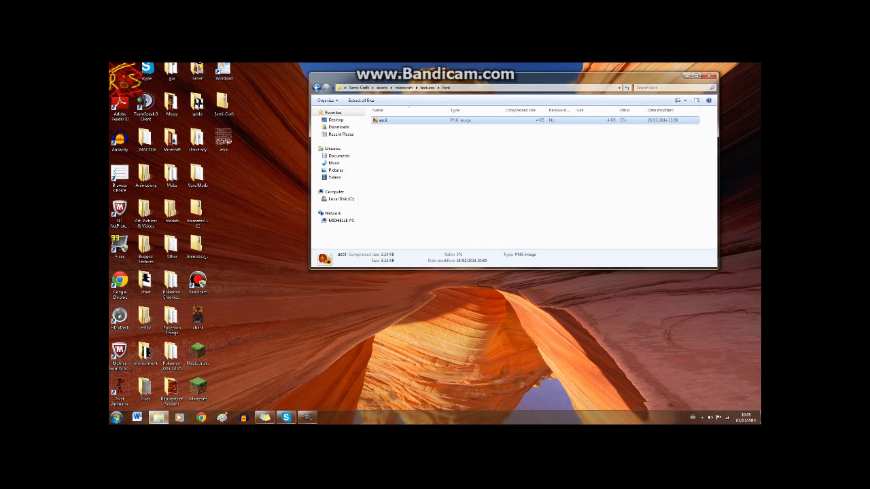
pyautogui.rightClick(617, 72)
pyautogui.press('Escape')
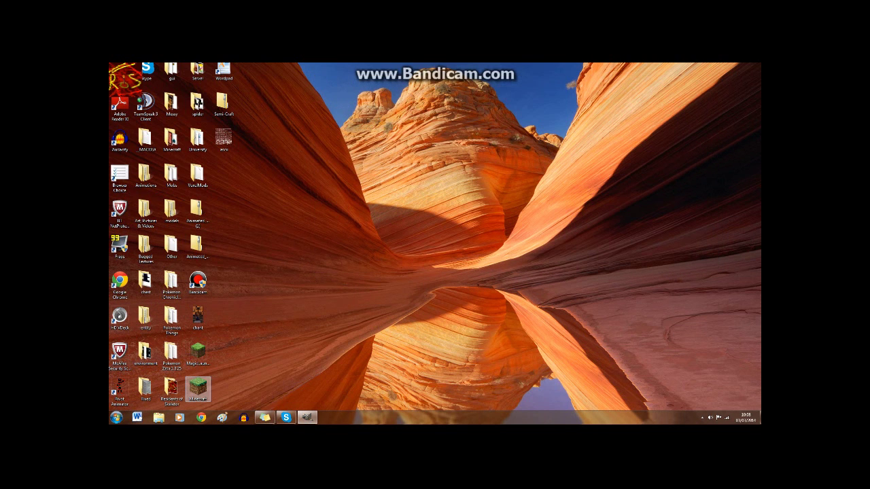
pyautogui.doubleClick(198, 388)
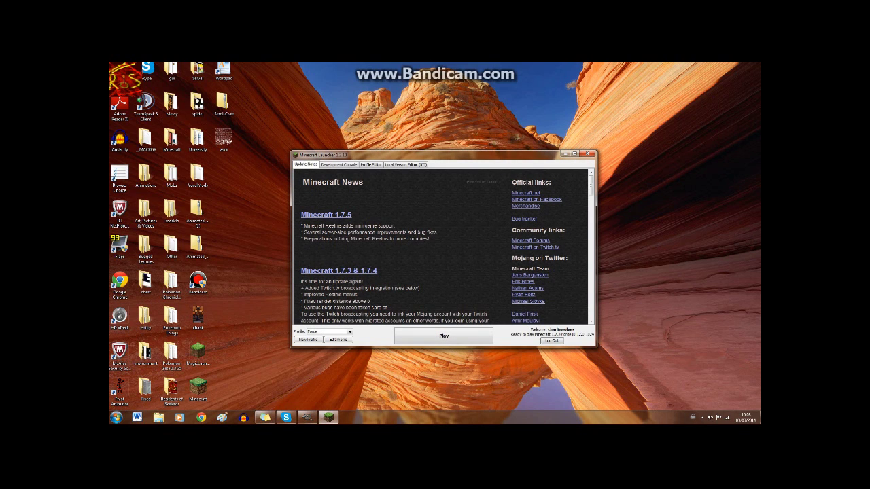
# Press Play in the launcher and maximize the Minecraft game window.
pyautogui.click(444, 335)
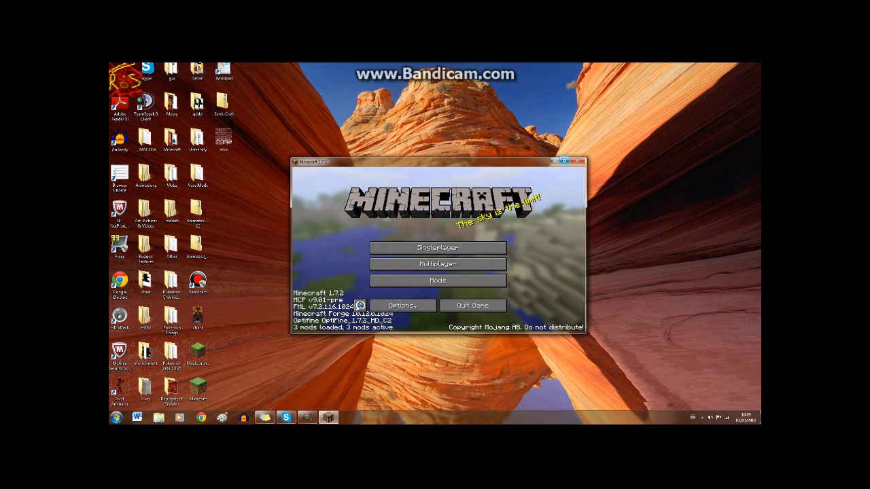
pyautogui.click(564, 160)
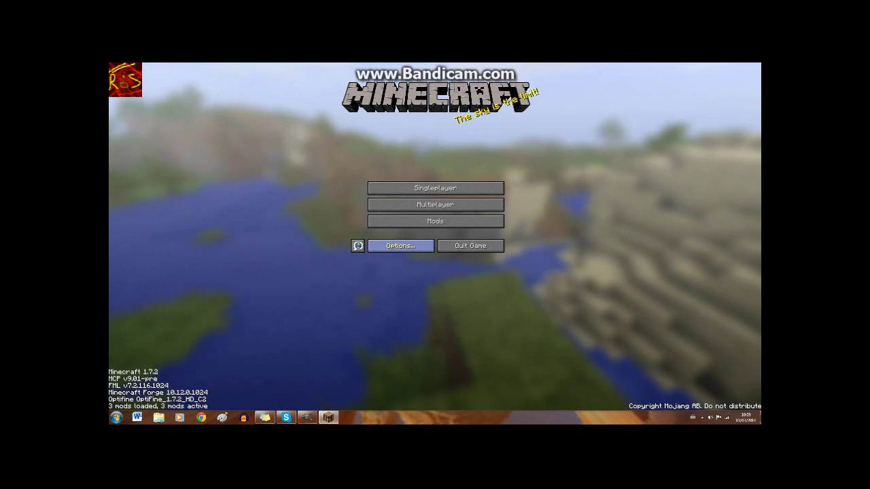
# Open Options > Resource Packs, then switch to GIMP and close it from the taskbar.
pyautogui.click(400, 245)
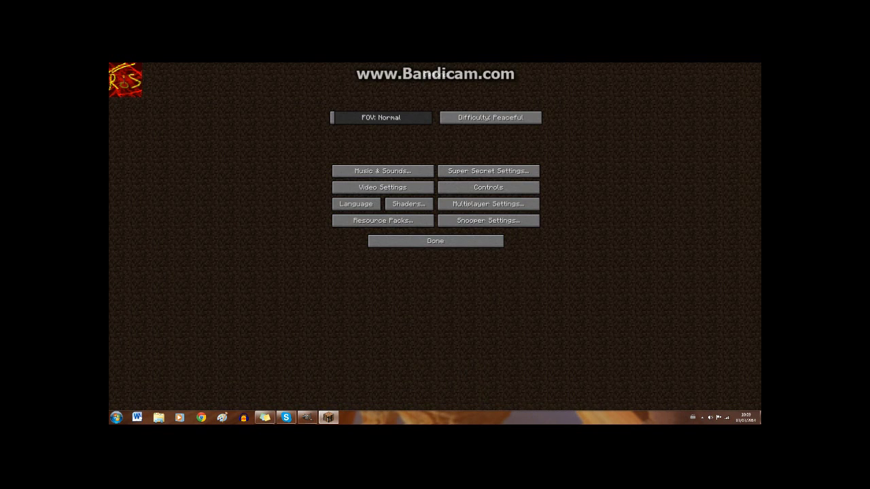
pyautogui.click(383, 220)
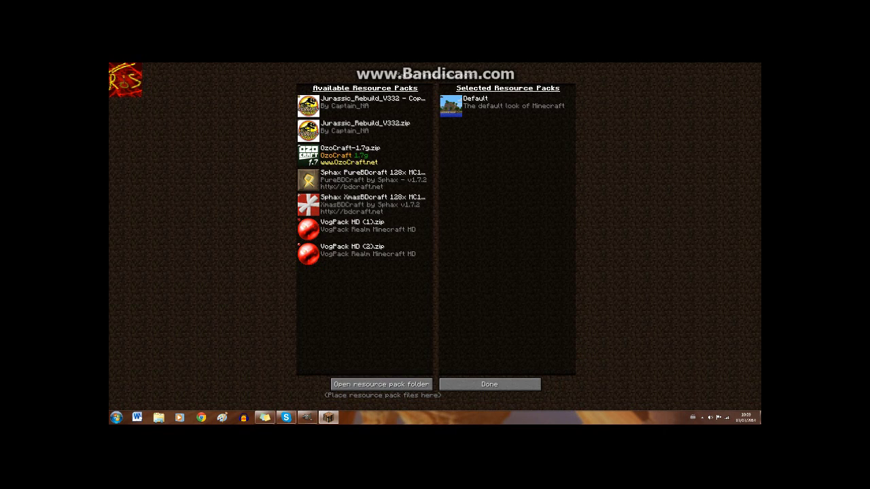
pyautogui.click(306, 417)
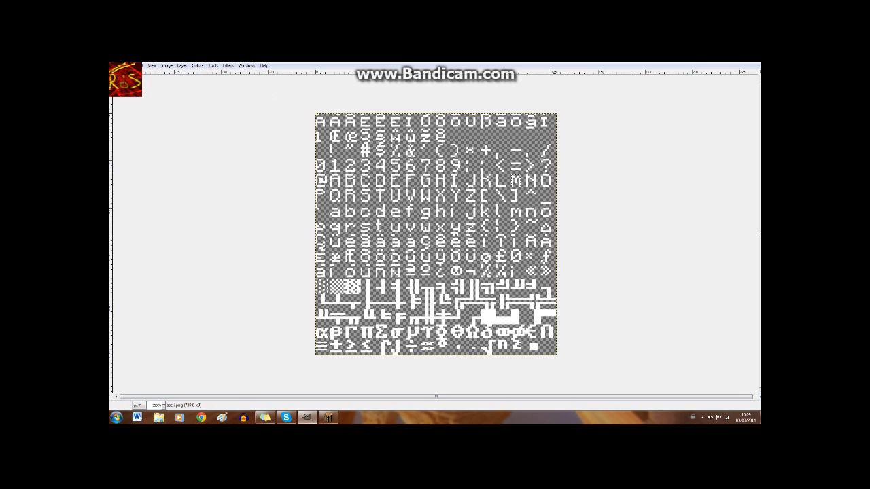
pyautogui.rightClick(307, 417)
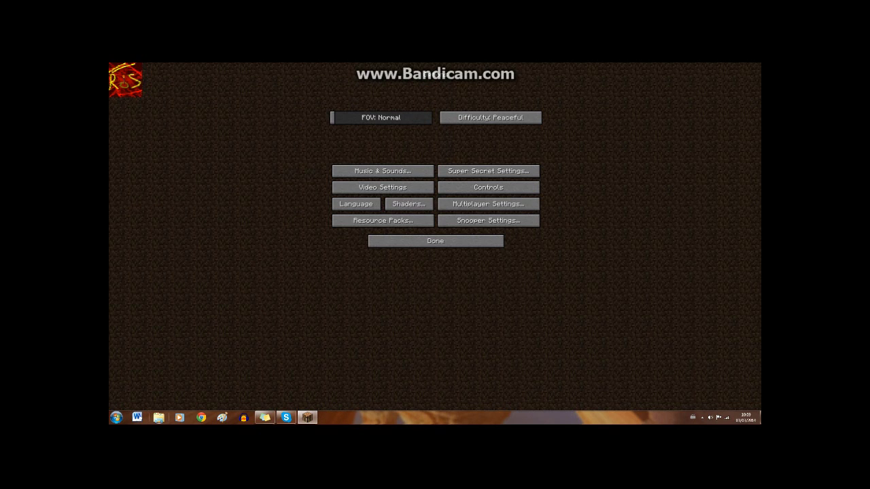
# Search %appdata% to open Roaming, then return to that window from Minecraft and select .minecraft.
pyautogui.click(116, 417)
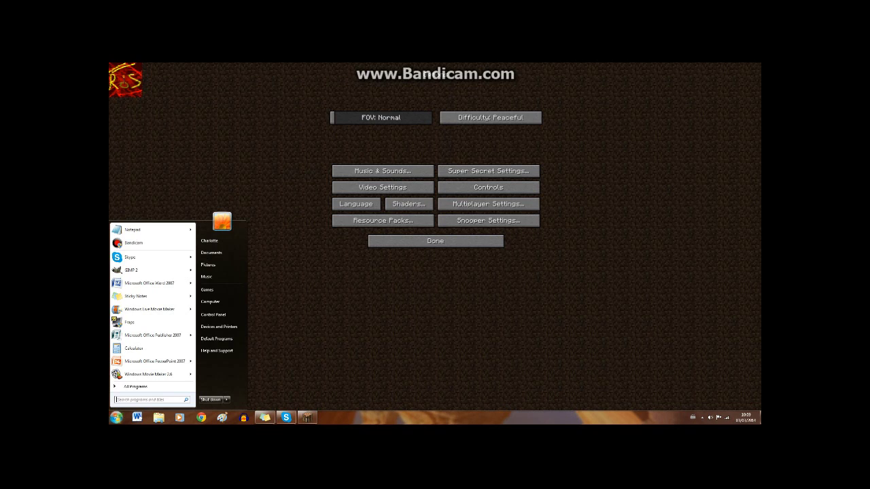
pyautogui.write('%a')
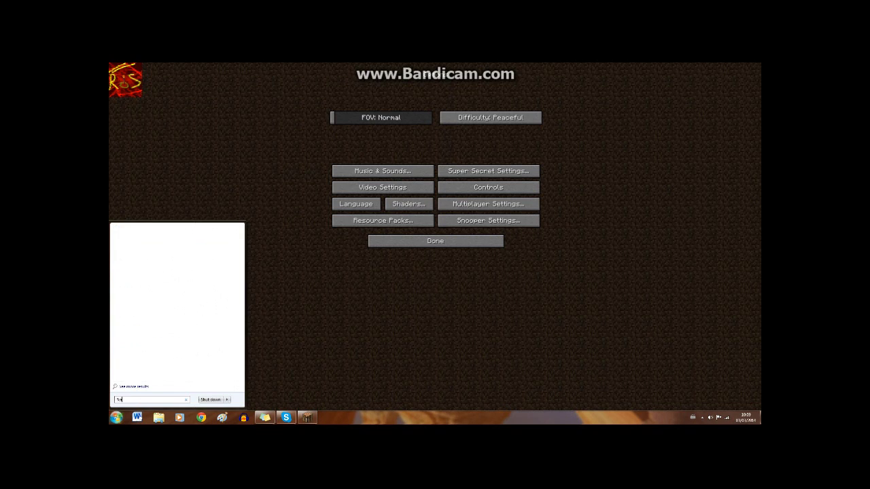
pyautogui.write('ppdata')
pyautogui.write('%')
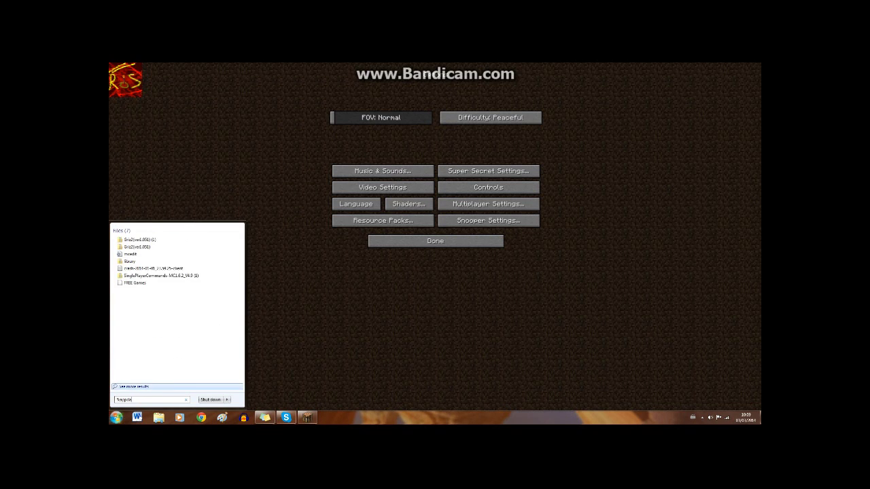
pyautogui.press('Return')
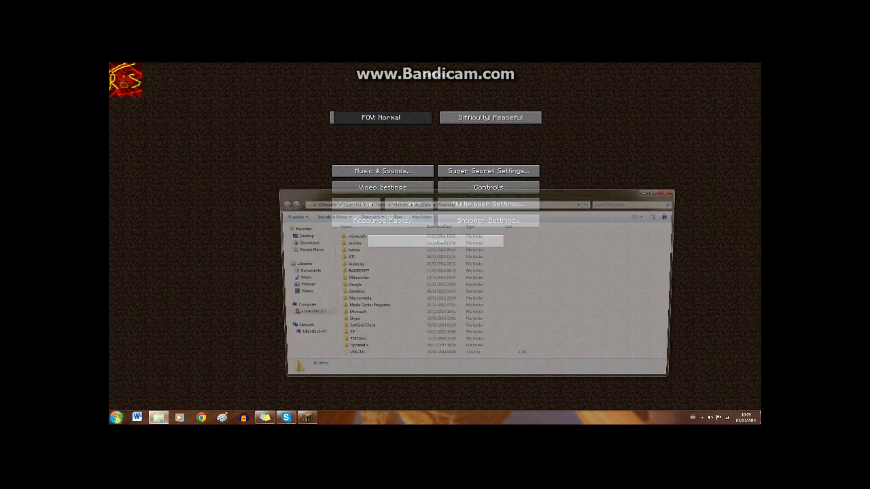
pyautogui.hotkey('alt', 'Tab')
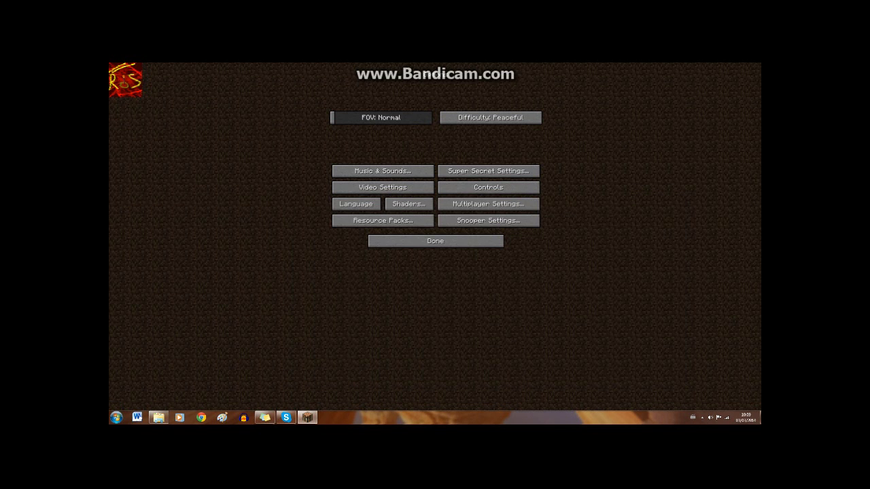
pyautogui.hotkey('alt', 'Tab')
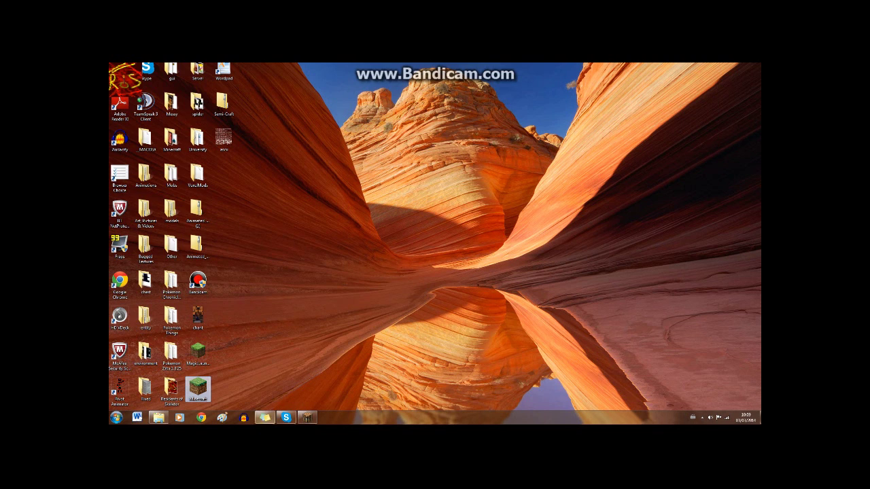
pyautogui.click(264, 418)
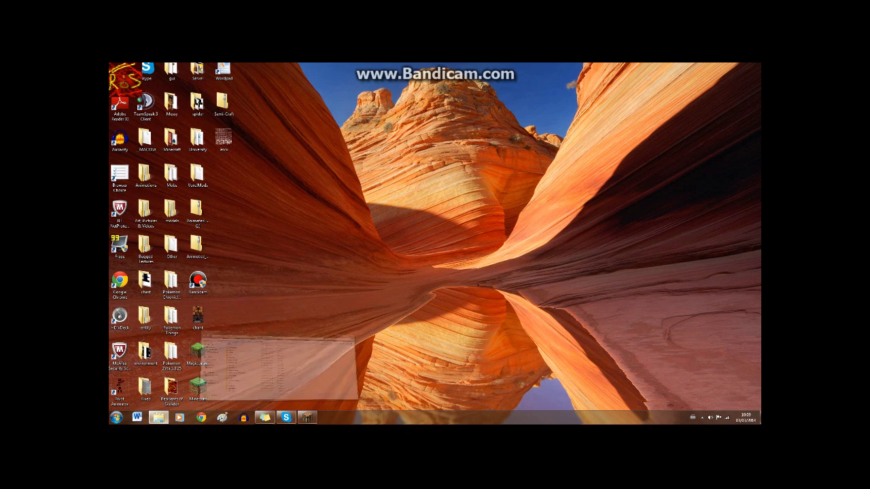
pyautogui.press('Down')
# Move Semi-Craft.zip into .minecraft/resourcepacks, then reopen Minecraft's resource pack list.
pyautogui.press('Return')
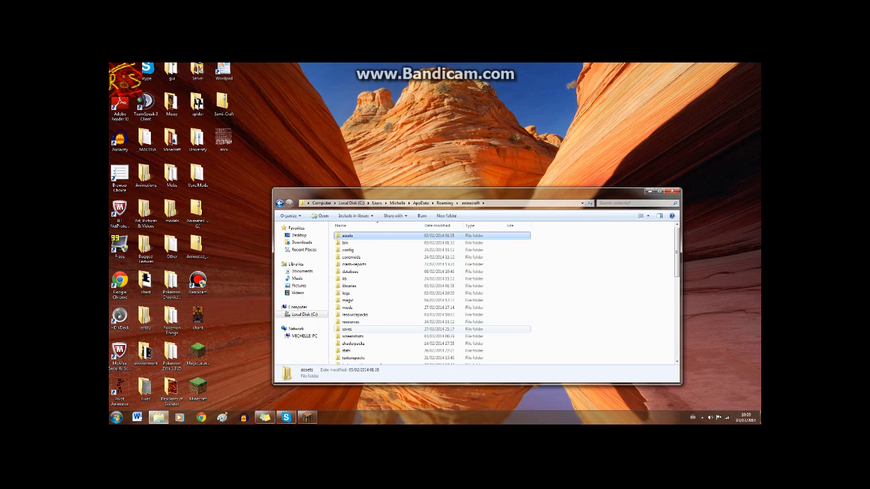
pyautogui.doubleClick(354, 314)
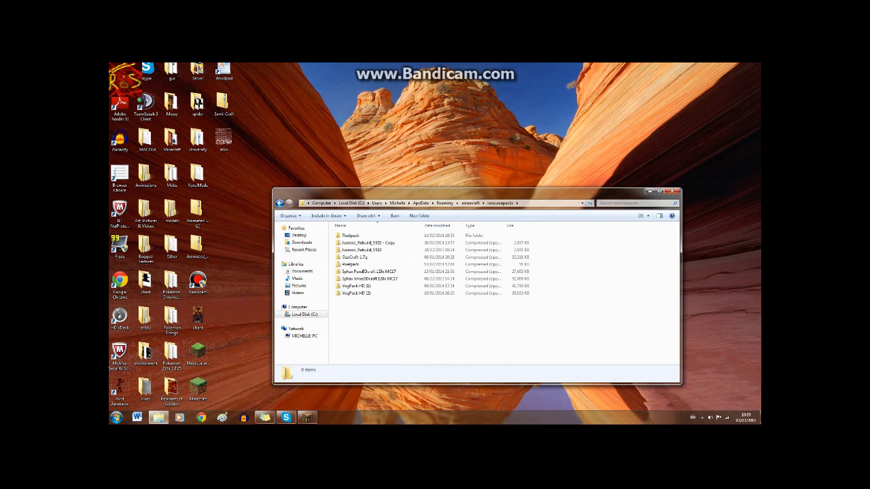
pyautogui.click(223, 103)
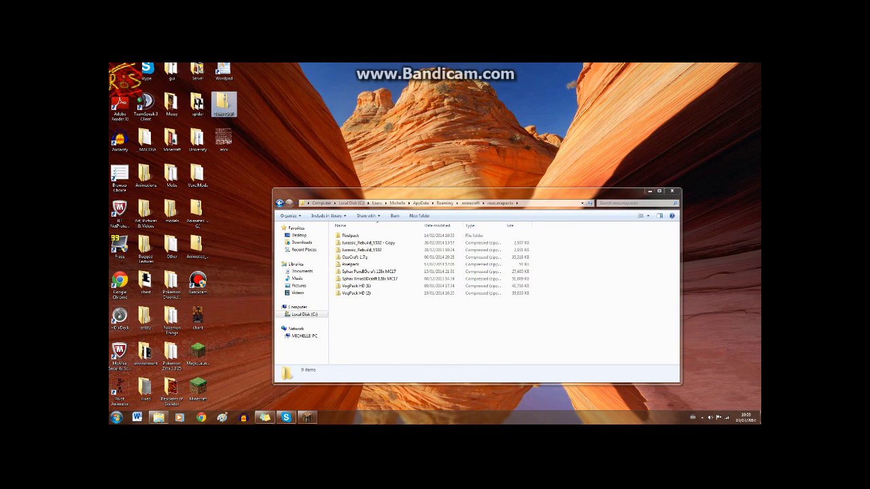
pyautogui.moveTo(224, 105); pyautogui.dragTo(514, 331)
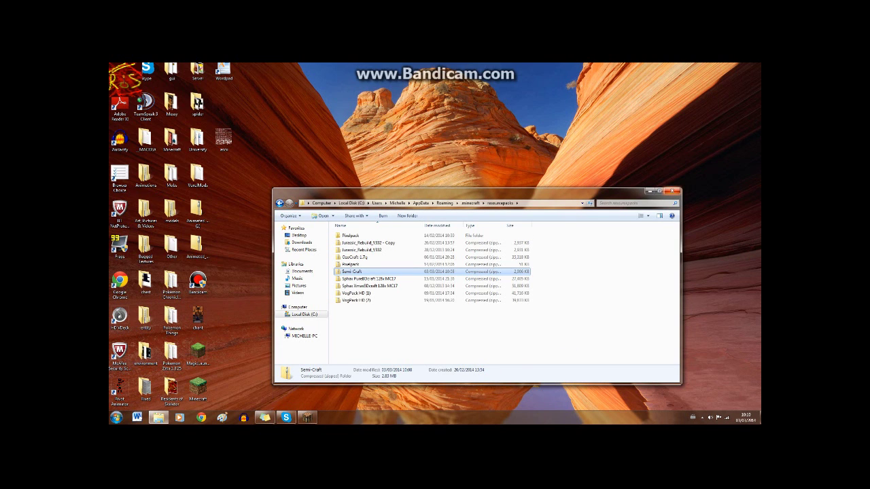
pyautogui.click(672, 191)
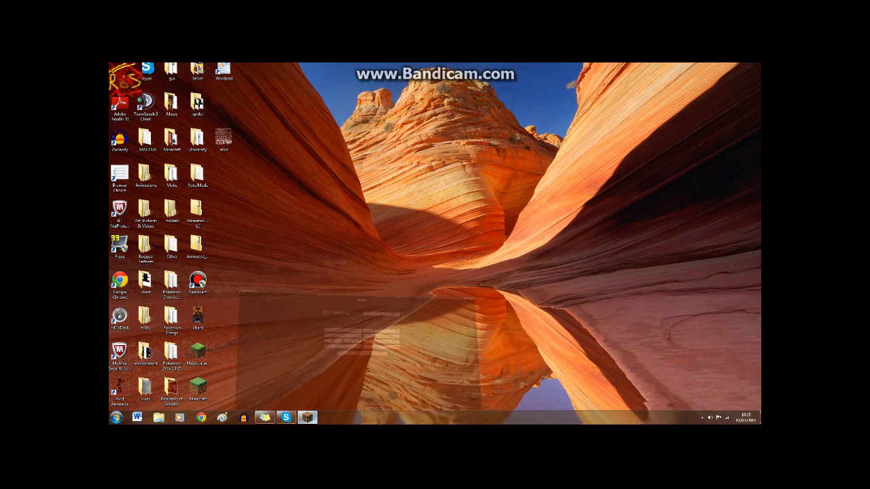
pyautogui.click(307, 417)
pyautogui.click(381, 219)
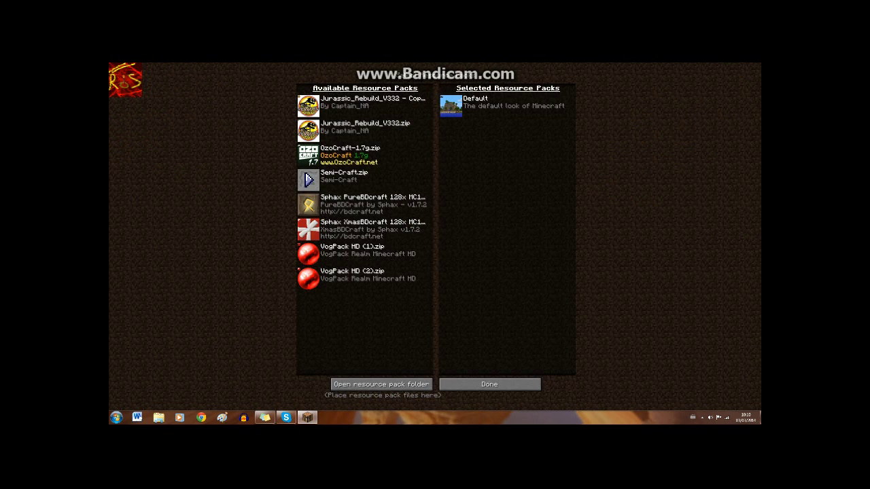
# Select Semi-Craft.zip in Resource Packs and back out to the title menu.
pyautogui.click(307, 180)
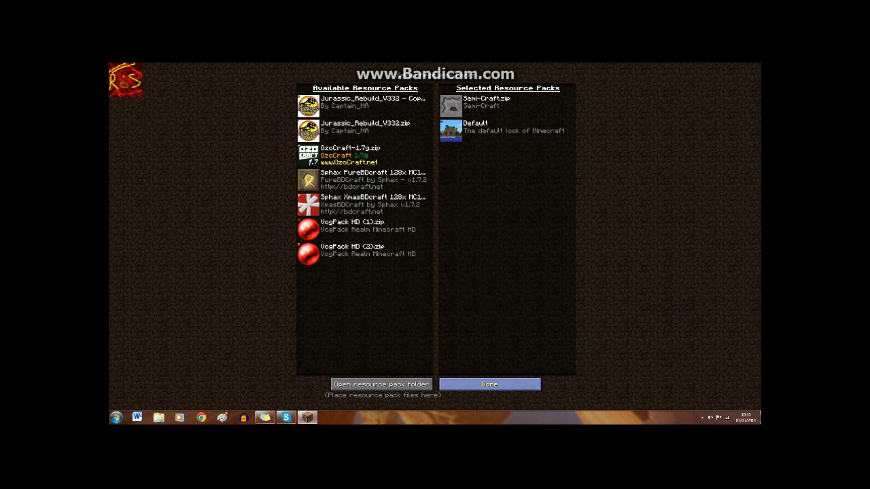
pyautogui.click(489, 384)
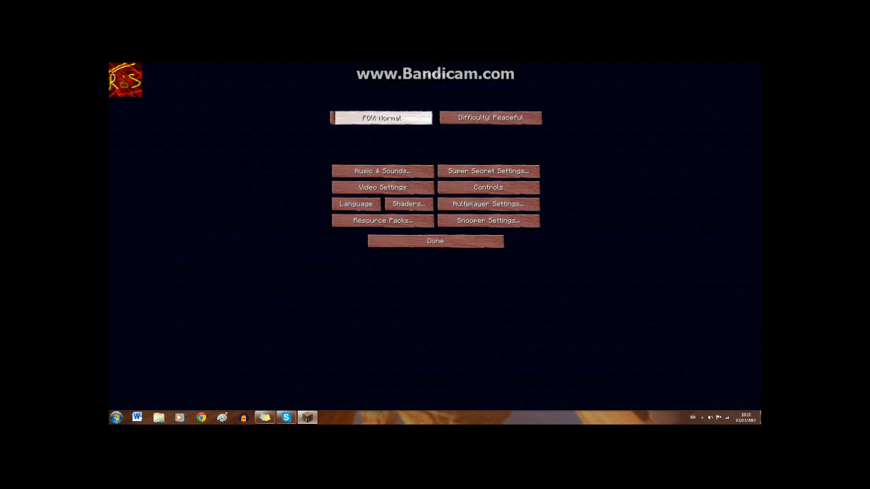
pyautogui.click(404, 243)
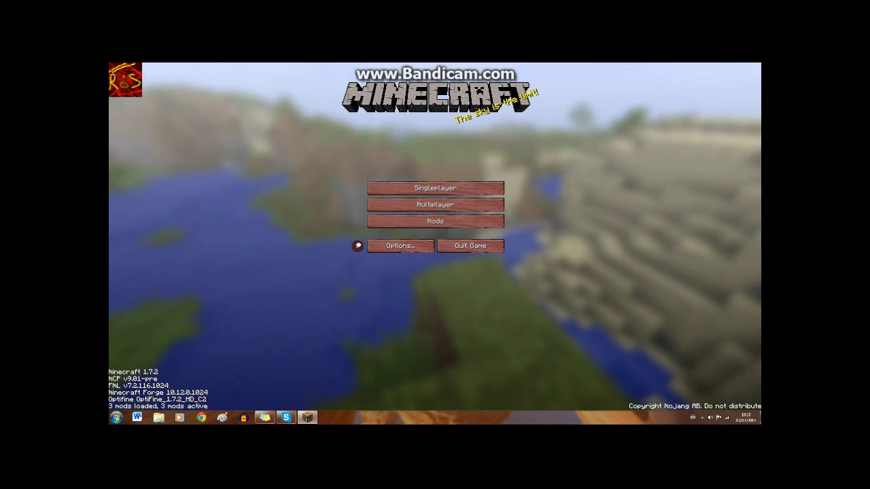
# Recheck Options > Resource Packs, return to the title menu, and quit the game.
pyautogui.click(400, 245)
pyautogui.click(382, 221)
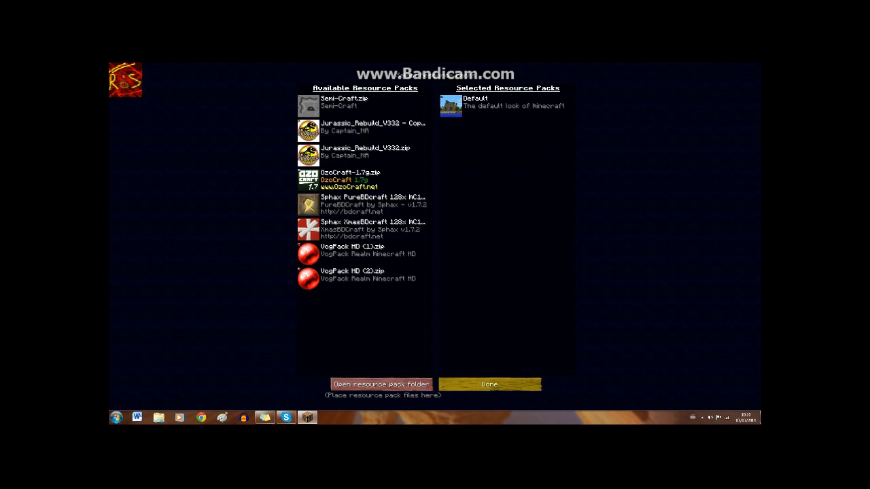
pyautogui.click(489, 384)
pyautogui.click(435, 240)
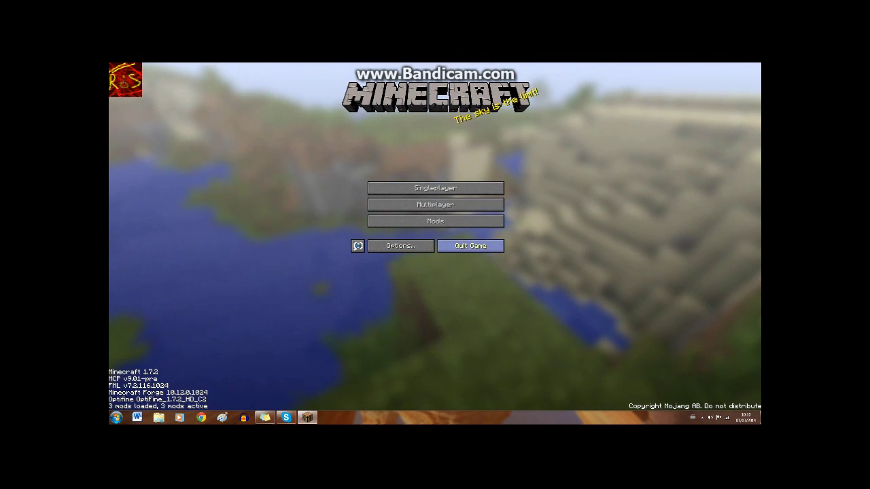
pyautogui.click(470, 245)
# Move the edited ascii.png from the Minecraft folder onto the desktop, resolving the duplicate name.
pyautogui.click(224, 140)
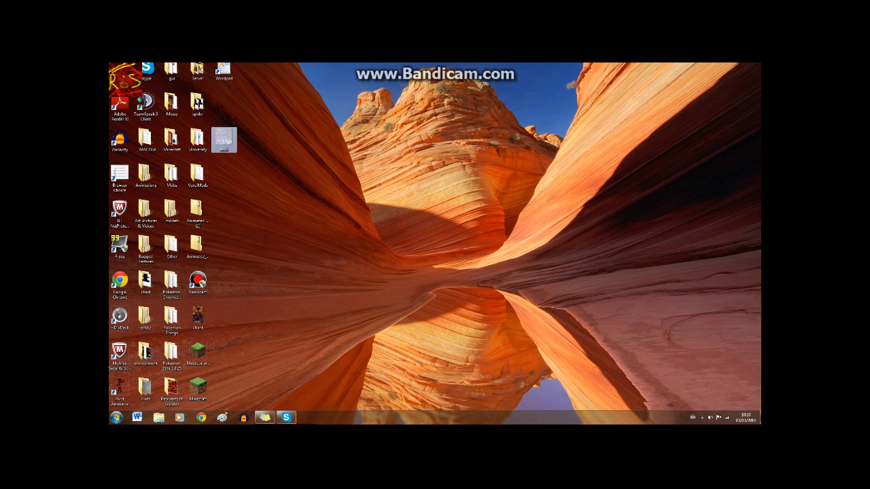
pyautogui.doubleClick(172, 139)
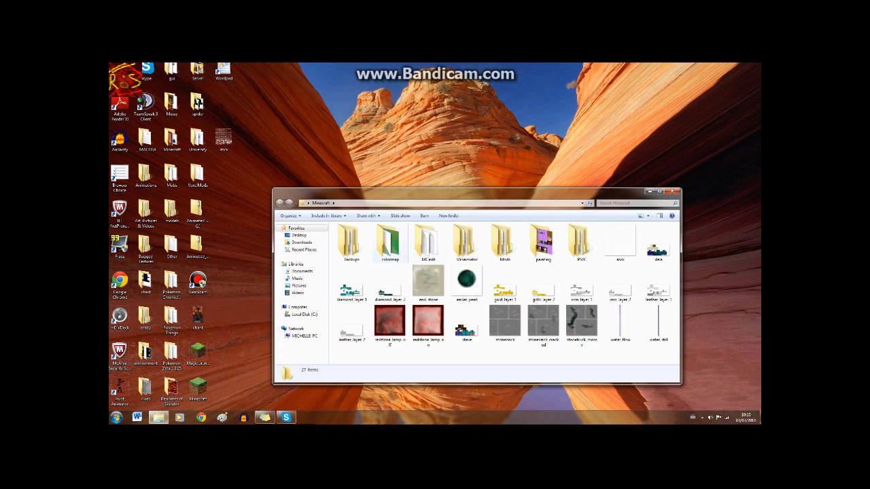
pyautogui.moveTo(620, 245); pyautogui.dragTo(329, 103)
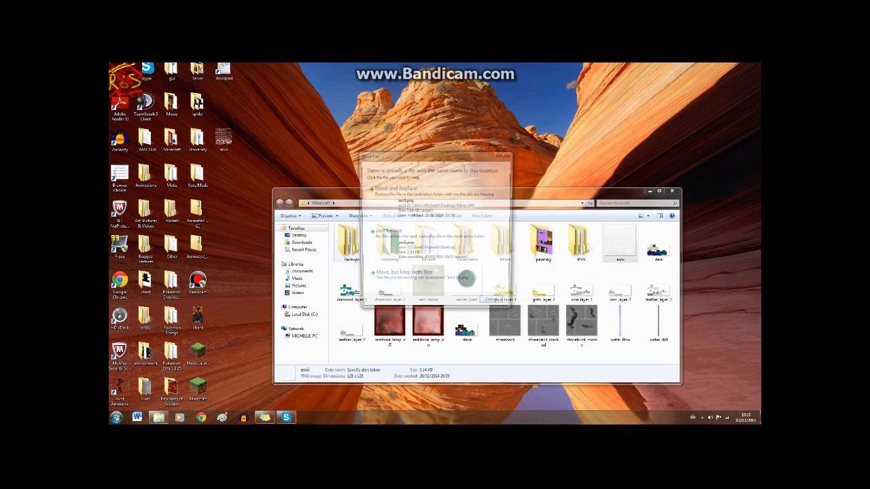
pyautogui.click(422, 274)
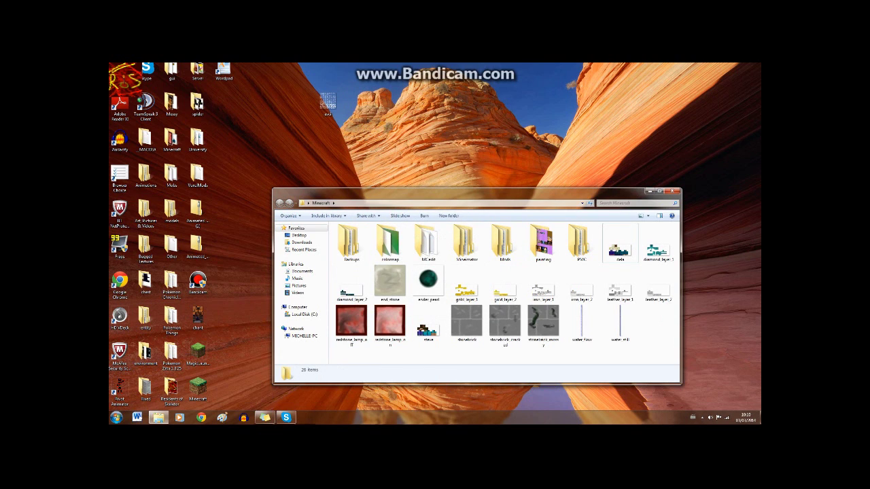
# Browse to .minecraft\resourcepacks\Semi-Craft\assets\minecraft\textures\font in Explorer.
pyautogui.click(582, 203)
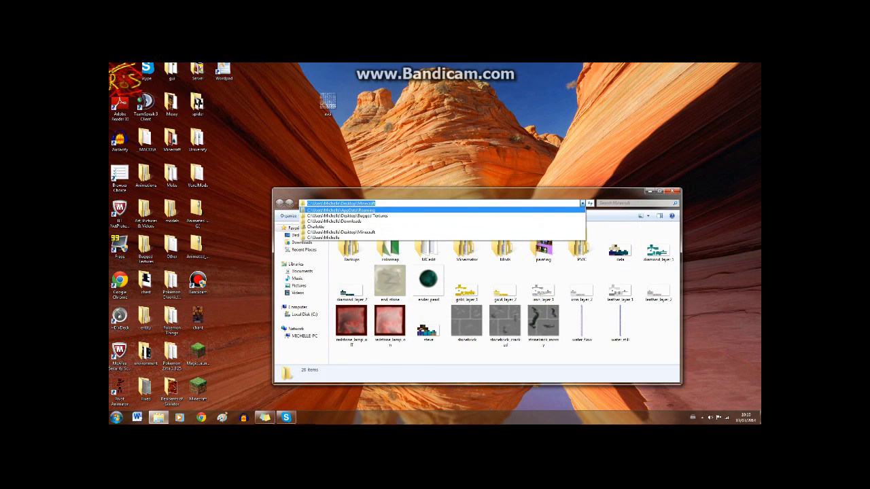
pyautogui.click(339, 210)
pyautogui.doubleClick(348, 235)
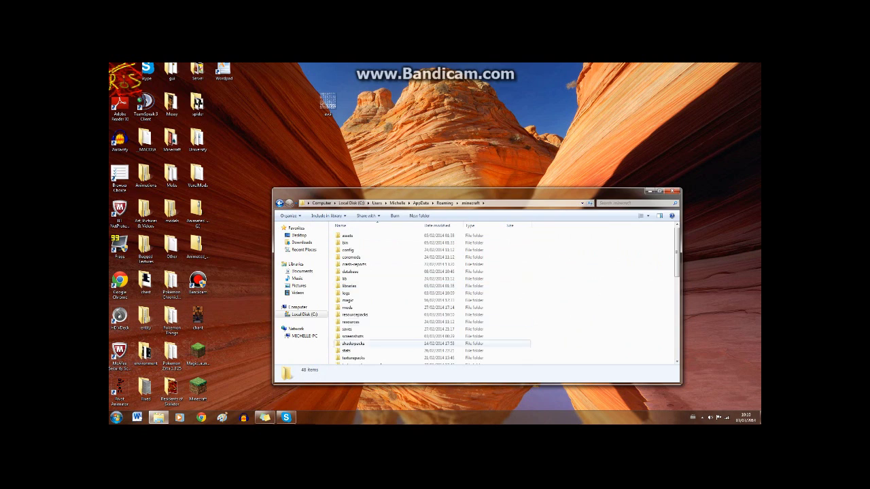
pyautogui.scroll(-2, 370, 292)
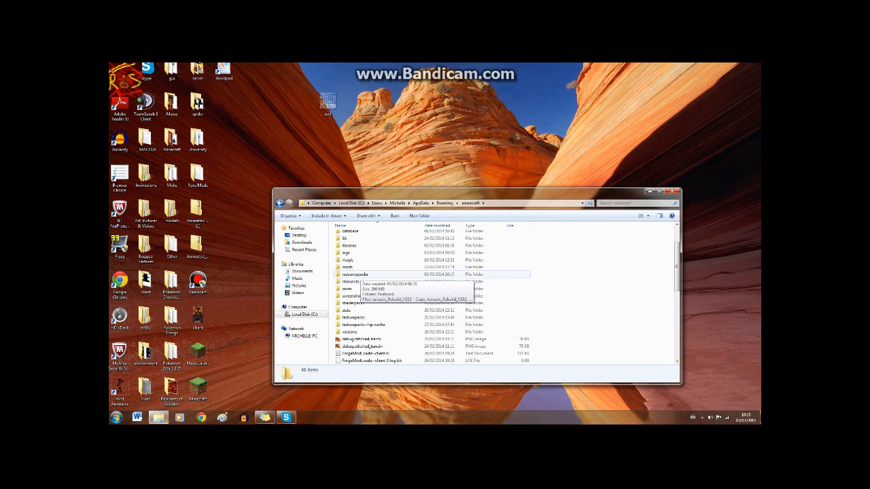
pyautogui.doubleClick(355, 274)
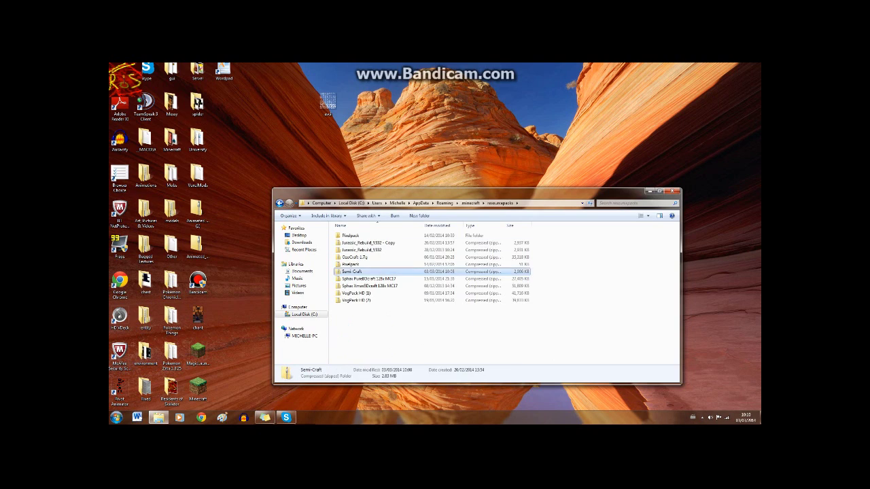
pyautogui.doubleClick(351, 272)
pyautogui.doubleClick(348, 235)
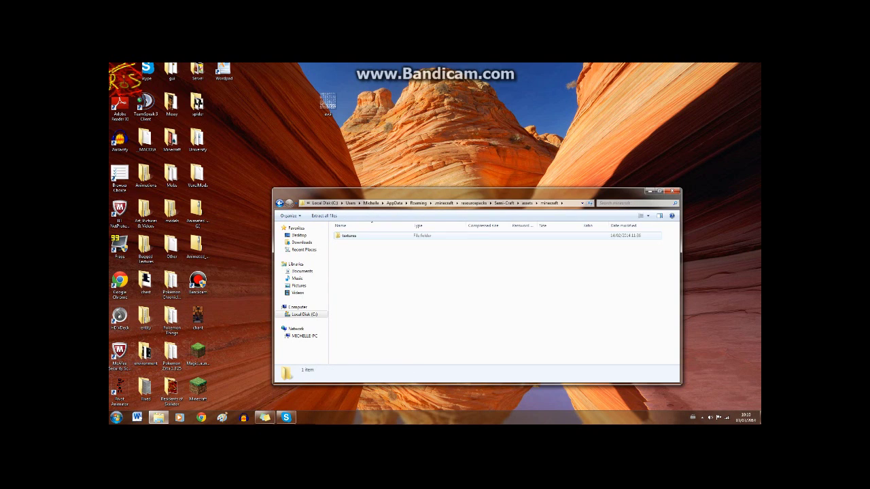
pyautogui.doubleClick(348, 235)
pyautogui.doubleClick(348, 265)
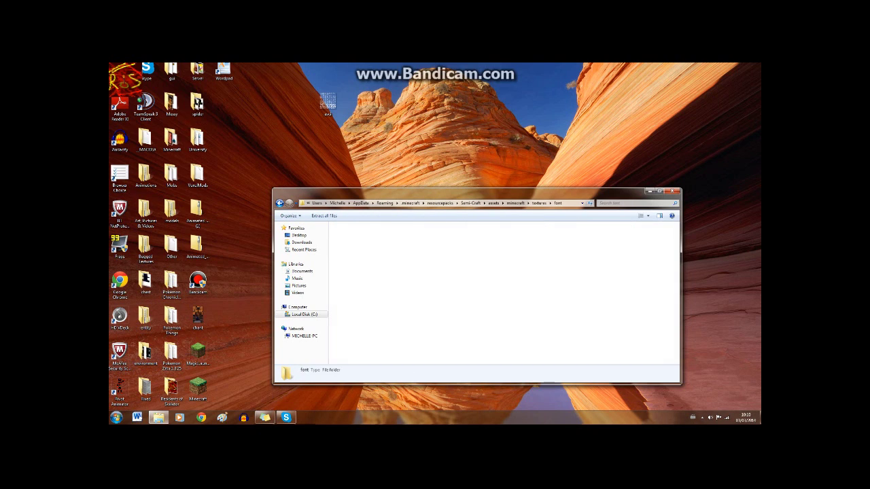
# Copy ascii.png into the font folder, replacing the old file, and minimize Explorer.
pyautogui.moveTo(328, 102); pyautogui.dragTo(385, 225)
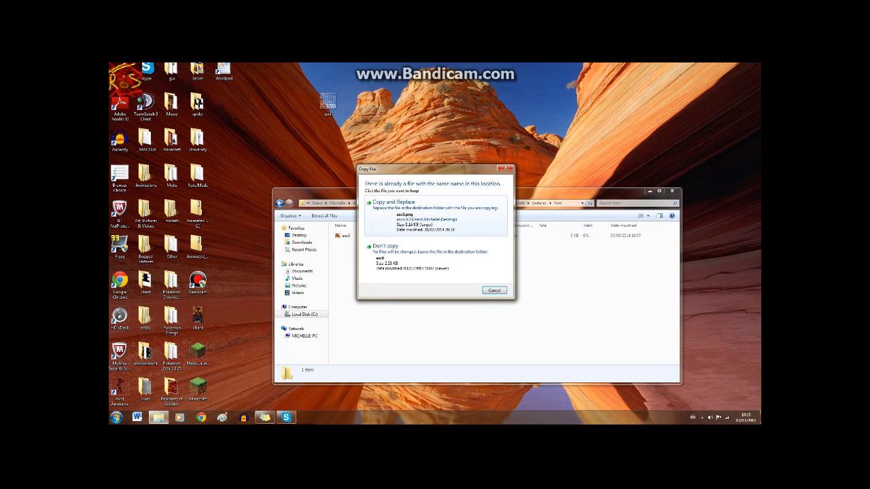
pyautogui.click(393, 203)
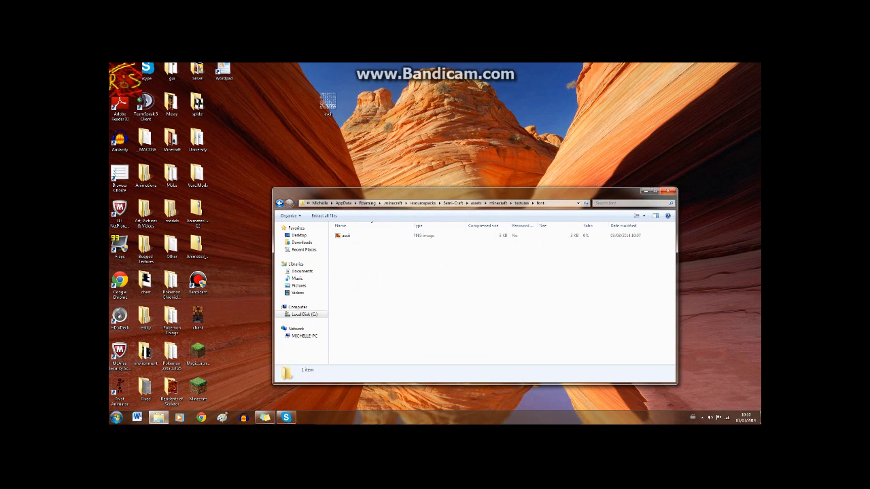
pyautogui.click(264, 417)
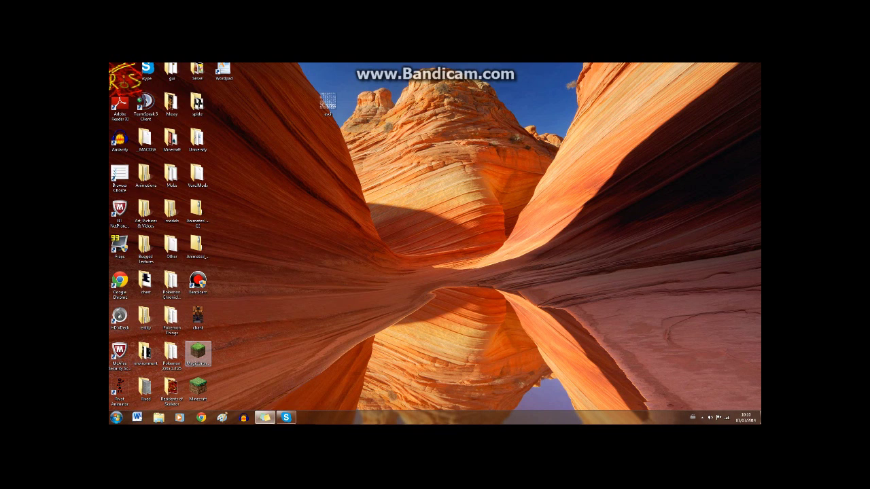
# Relaunch Minecraft from its desktop launcher icon.
pyautogui.doubleClick(197, 389)
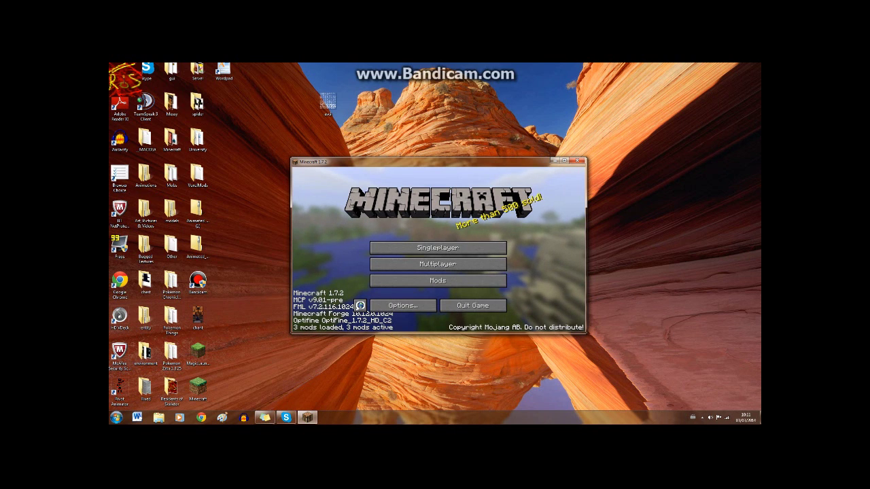
# Maximize the game and select Semi-Craft.zip under Options > Resource Packs, then return to the title menu.
pyautogui.click(564, 161)
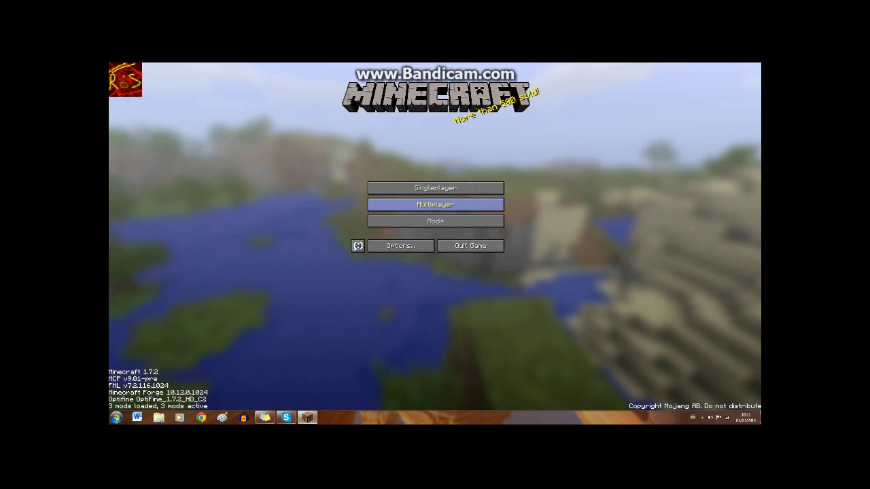
pyautogui.click(401, 245)
pyautogui.click(382, 221)
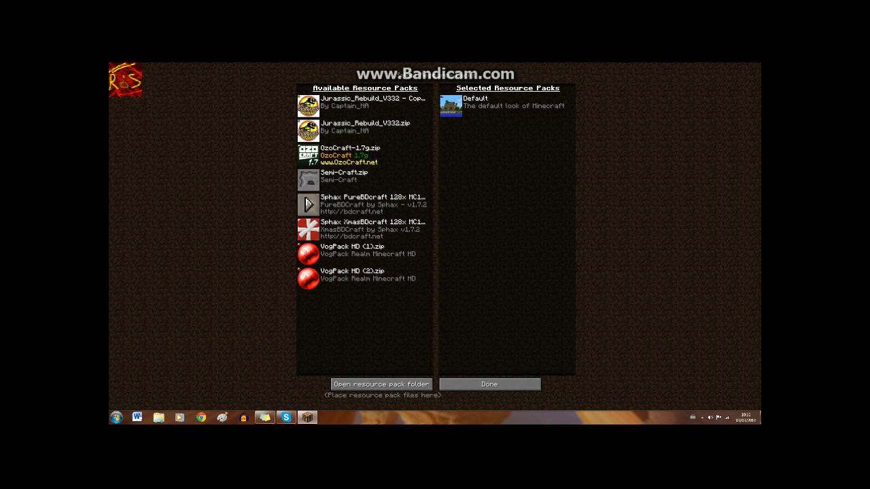
pyautogui.click(308, 179)
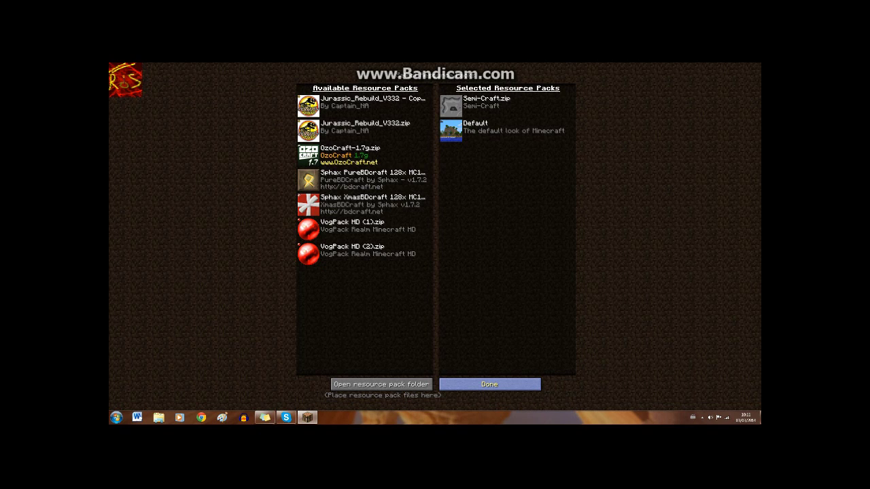
pyautogui.click(489, 384)
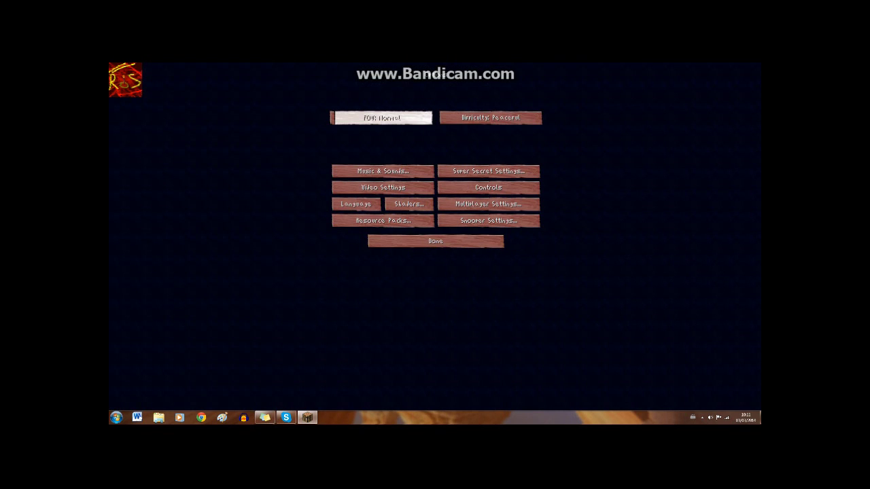
pyautogui.click(476, 243)
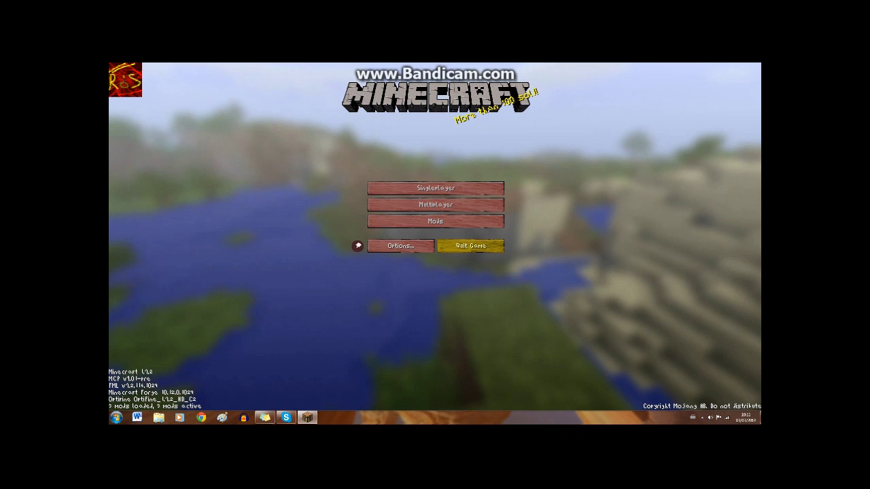